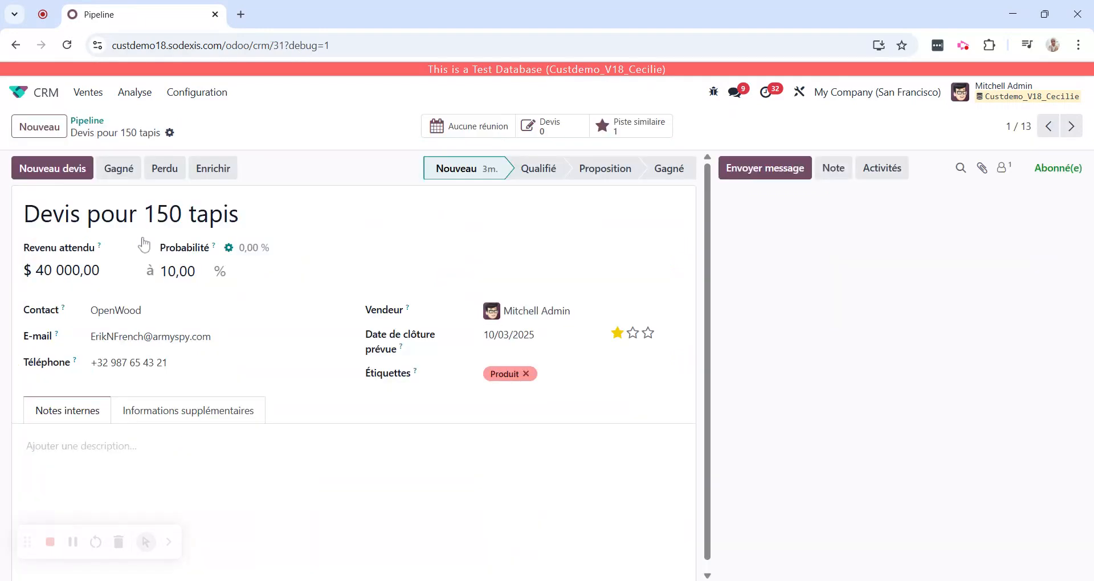
# Step: Open the opportunity form in Studio and add a date field labelled "Date de début du programme" below Phone
pyautogui.click(800, 93)
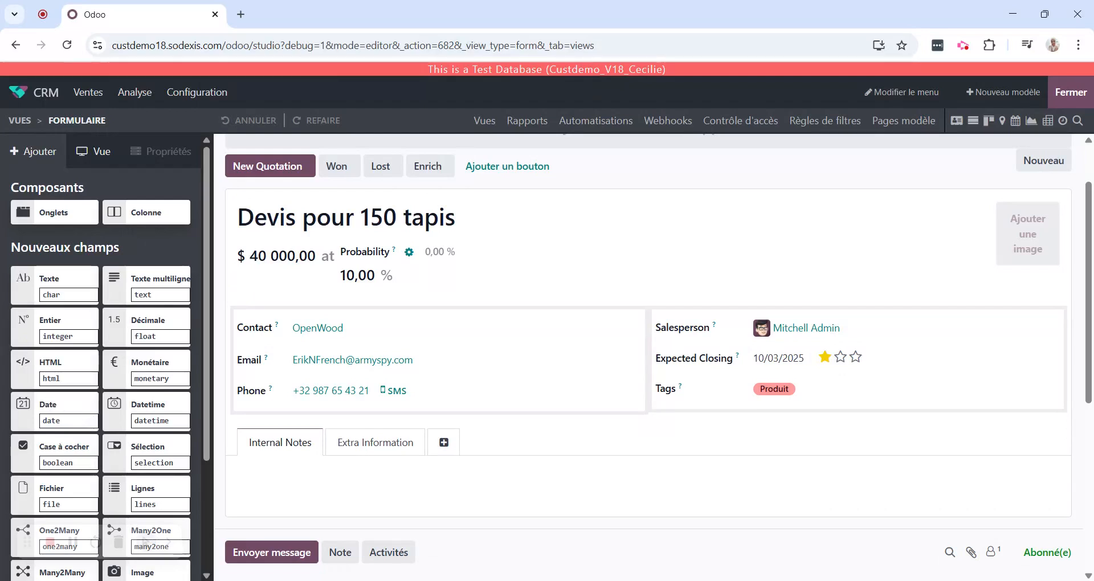
pyautogui.moveTo(50, 404); pyautogui.dragTo(307, 425)
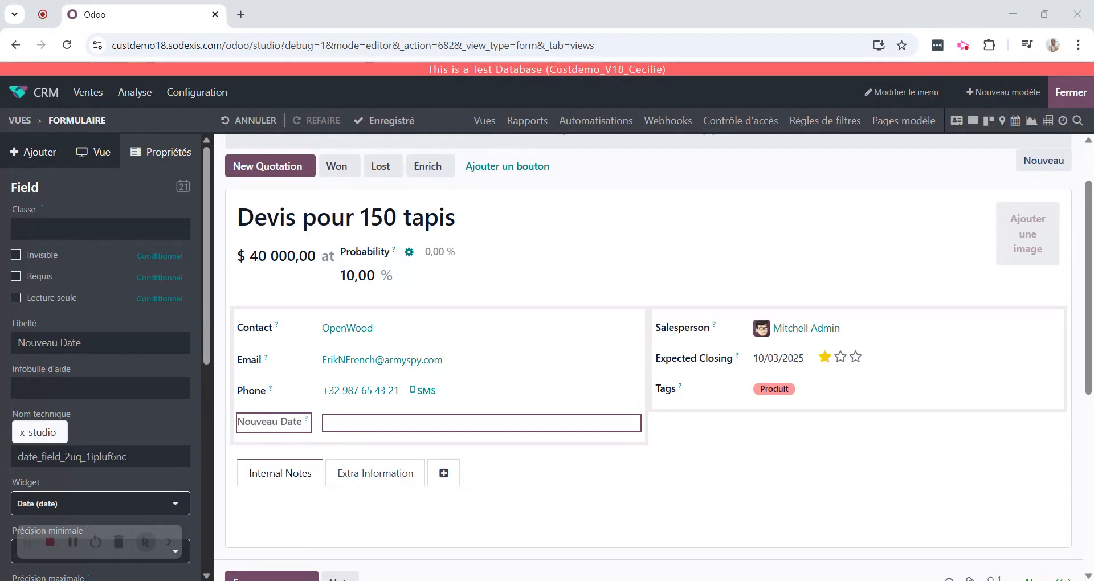
pyautogui.click(84, 343)
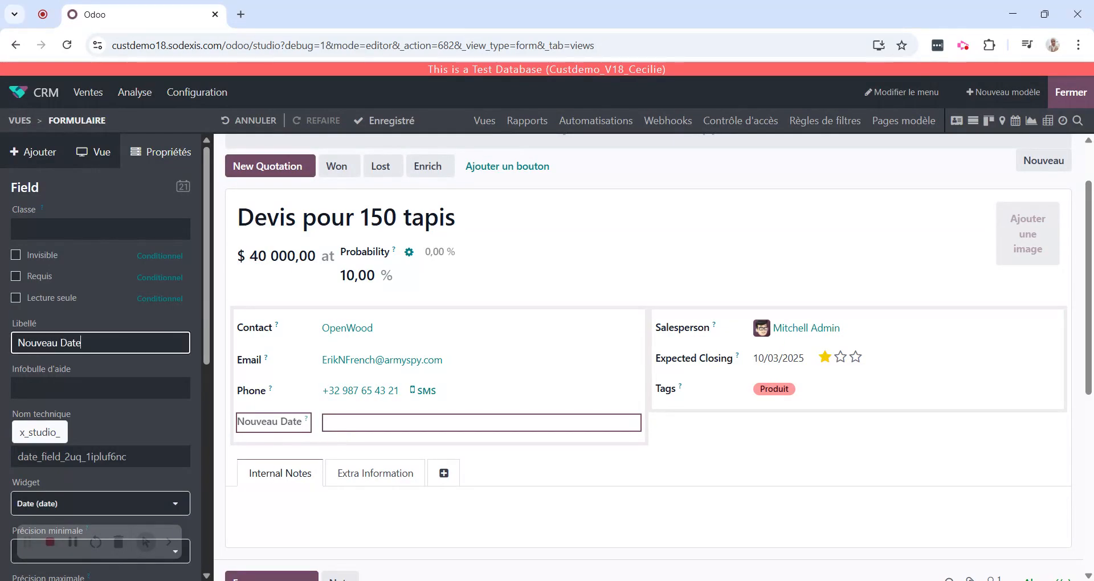
pyautogui.hotkey('ctrl', 'a')
pyautogui.write('Date de début du programme')
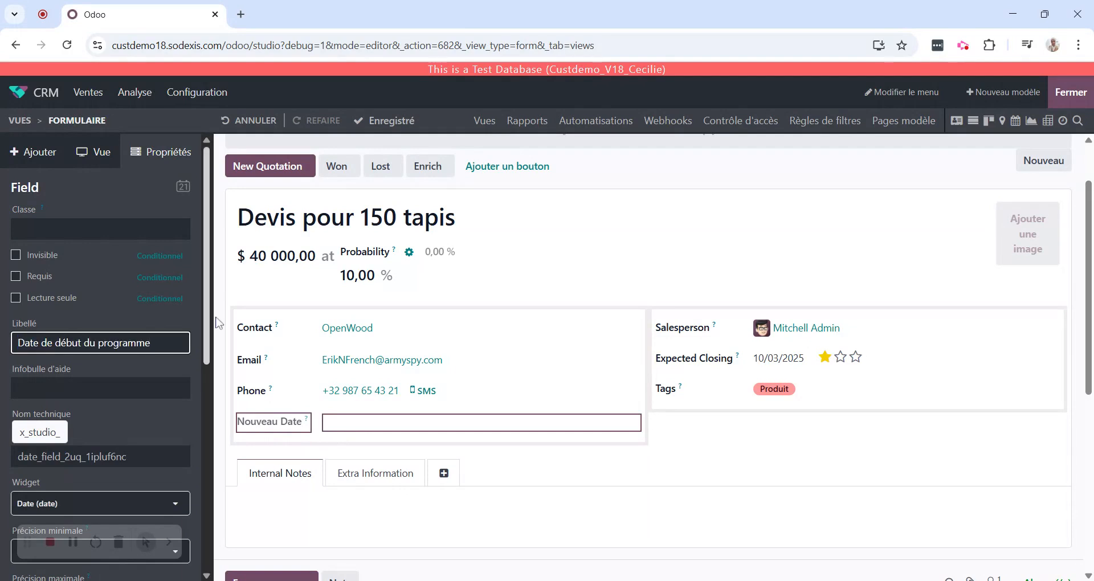
pyautogui.click(524, 267)
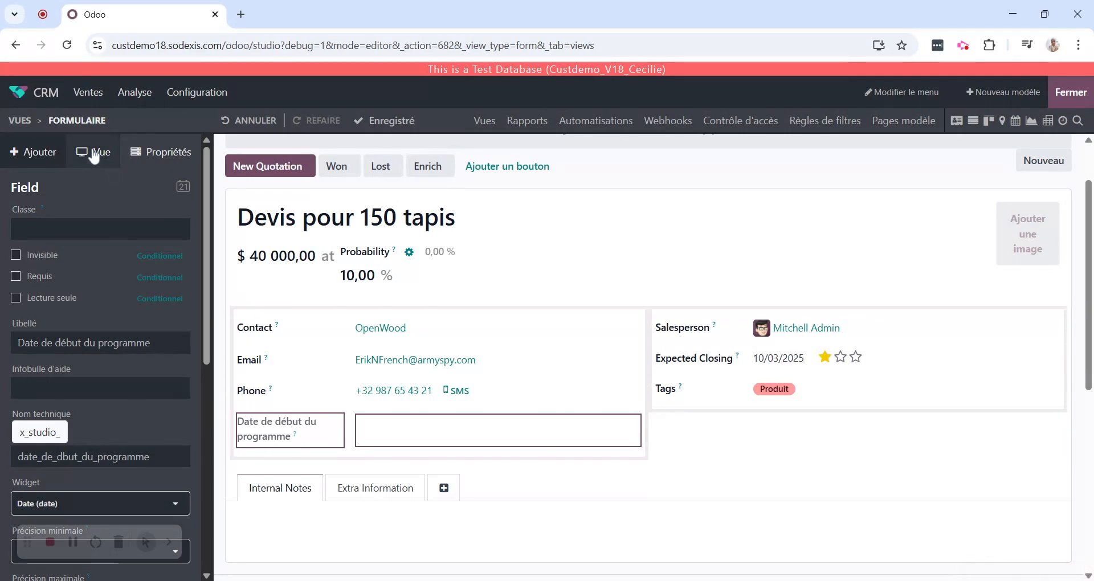
# Step: Add a selection field below the program start date with the values Baccalauréat, Licence, Master, Ingénieur and Doctorat
pyautogui.click(48, 153)
pyautogui.scroll(-3, 109, 427)
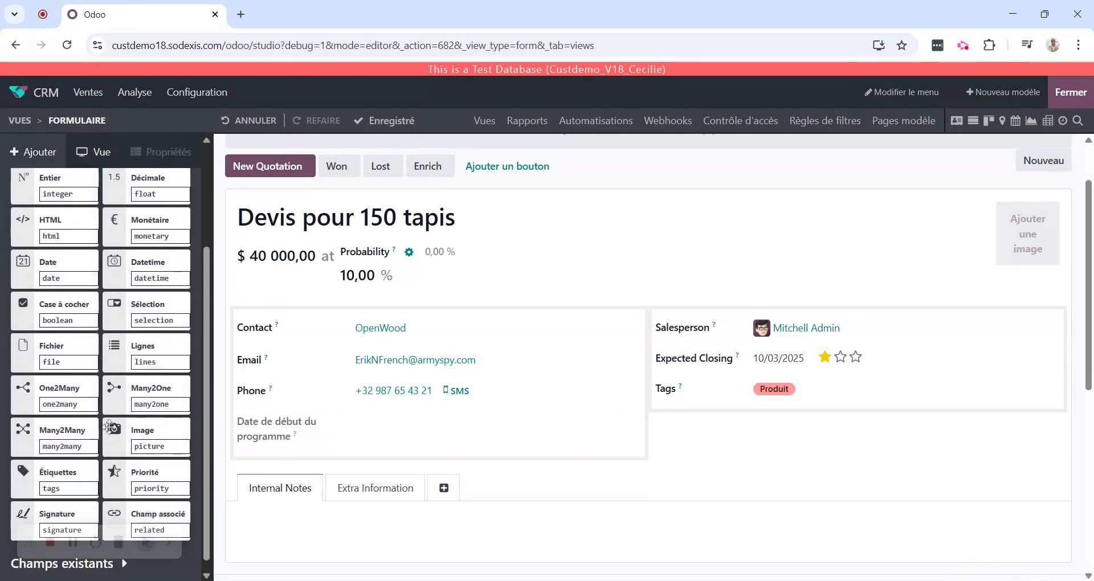
pyautogui.moveTo(136, 317); pyautogui.dragTo(274, 481)
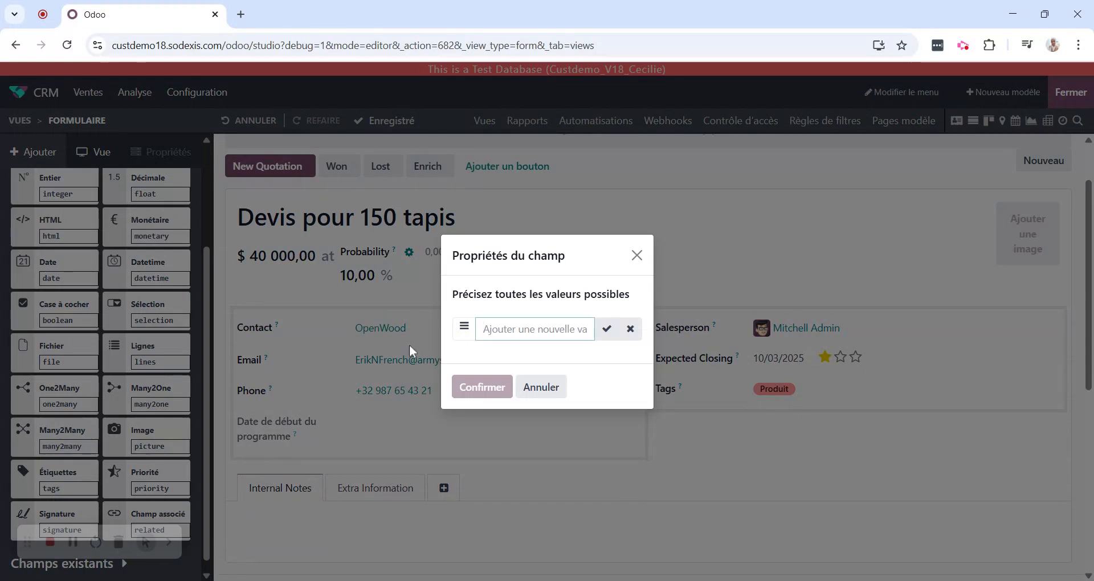
pyautogui.write('Baccalauréat')
pyautogui.click(607, 328)
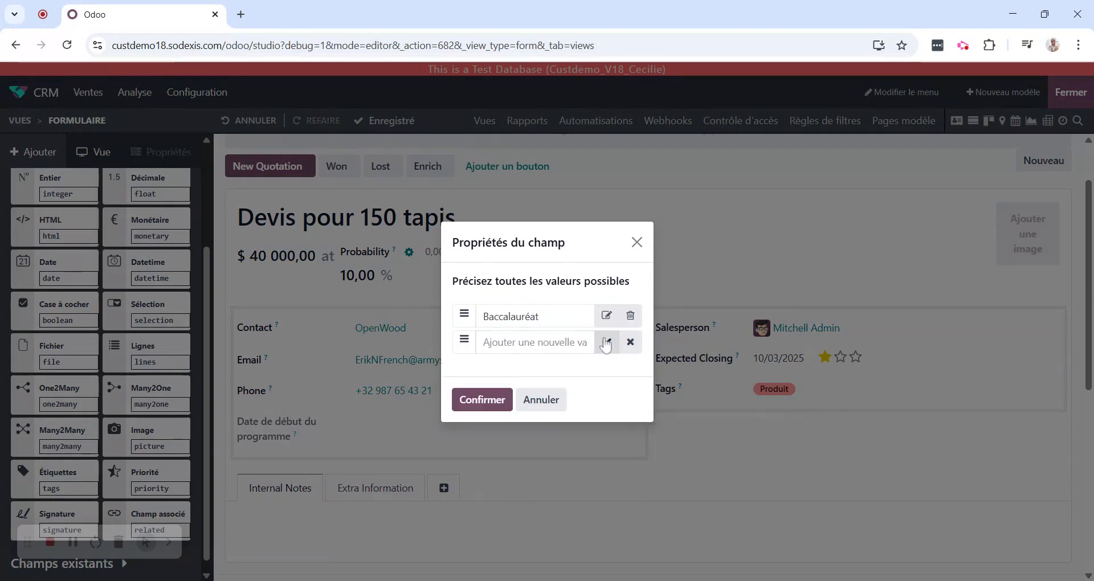
pyautogui.write('Licence')
pyautogui.press('Return')
pyautogui.write('Master')
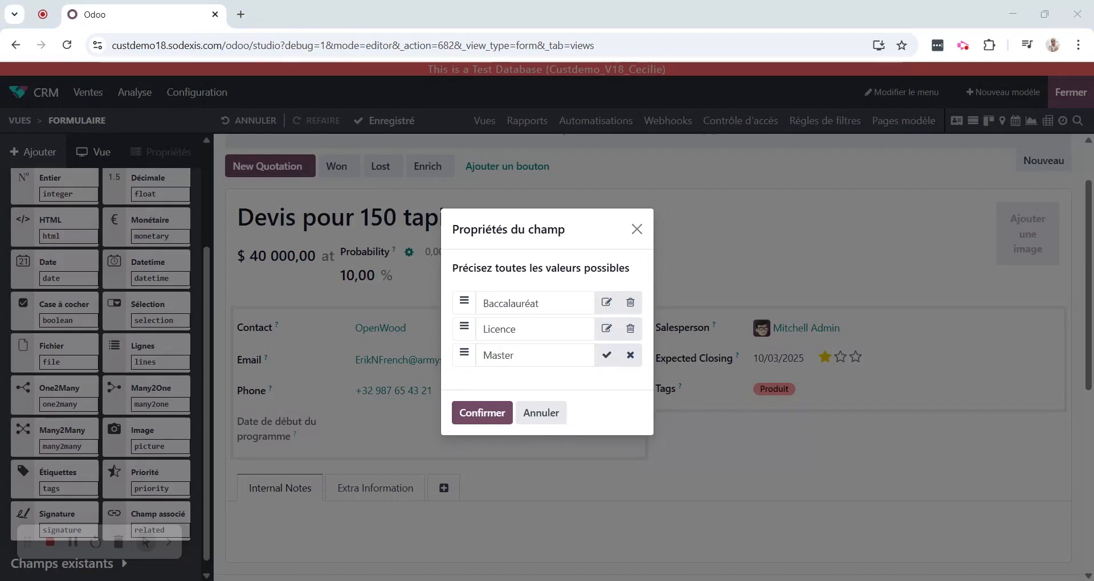
pyautogui.press('Return')
pyautogui.write('Ingénieur')
pyautogui.press('Return')
pyautogui.write('Doctorat')
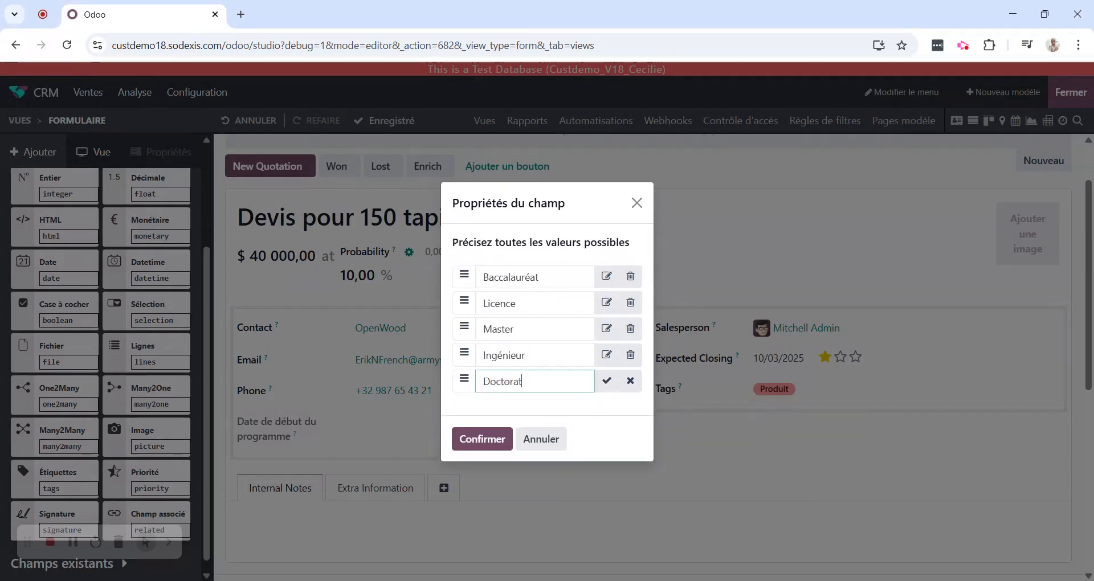
pyautogui.click(482, 439)
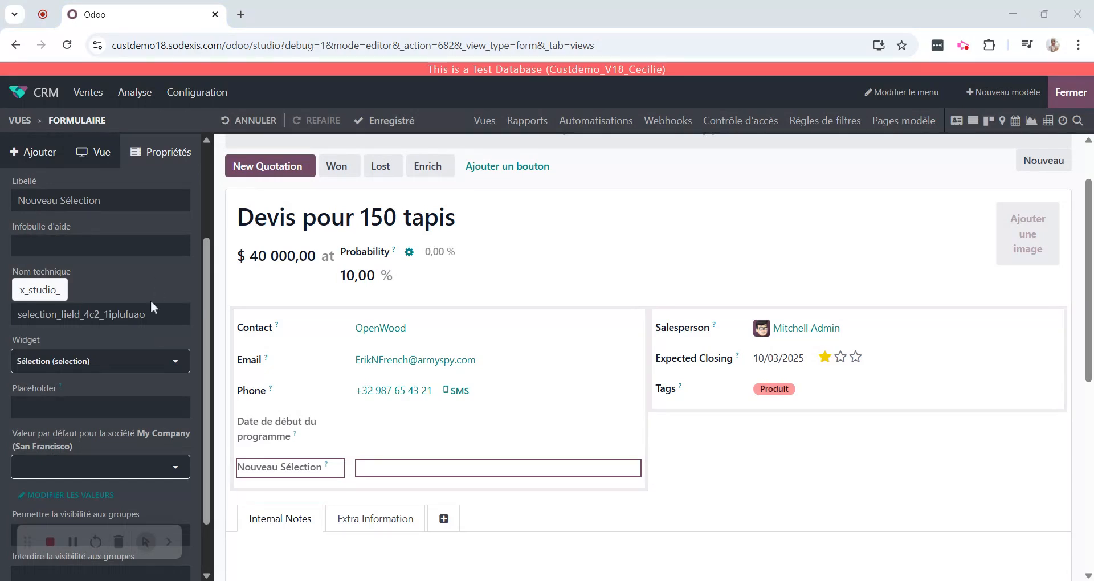
# Step: Label the new selection field "Niveau d'études"
pyautogui.scroll(-1, 91, 387)
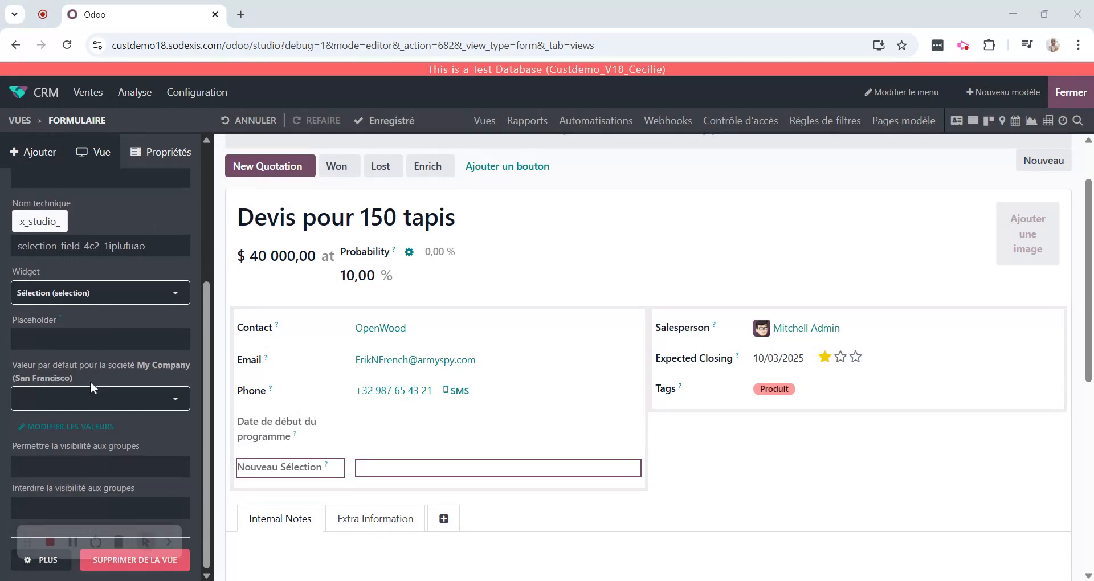
pyautogui.scroll(2, 98, 300)
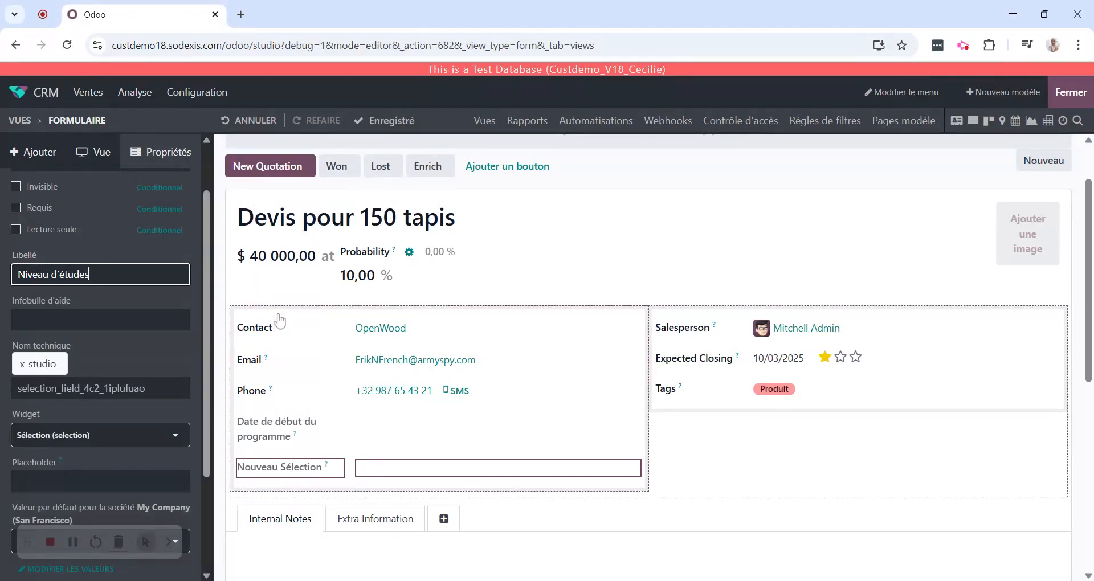
pyautogui.click(277, 291)
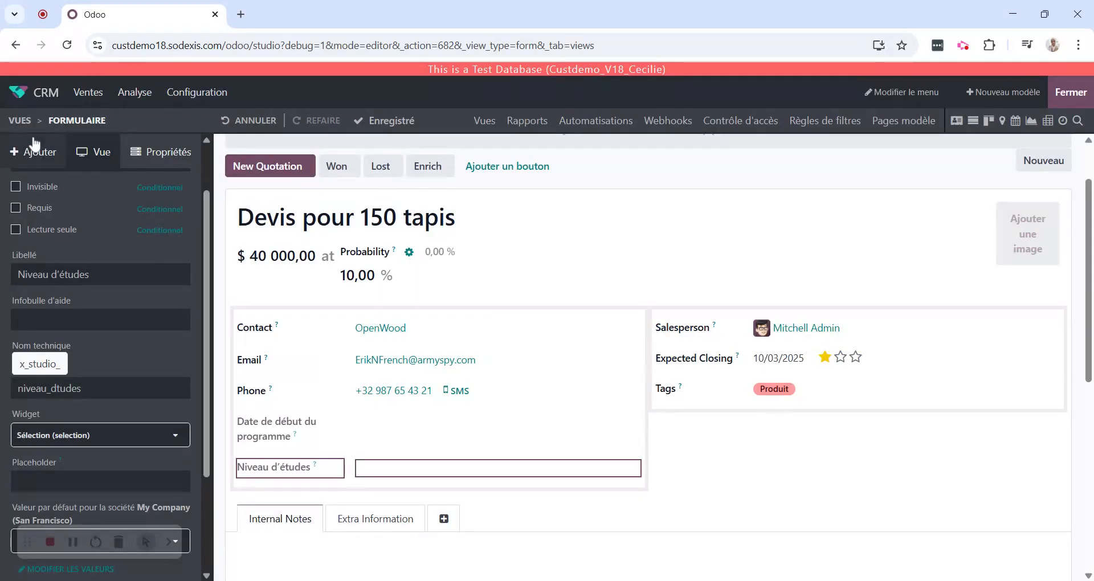
# Step: Add a single-line text field below Niveau d'études and label it "Numéro étudiant"
pyautogui.click(34, 147)
pyautogui.moveTo(41, 208); pyautogui.dragTo(268, 495)
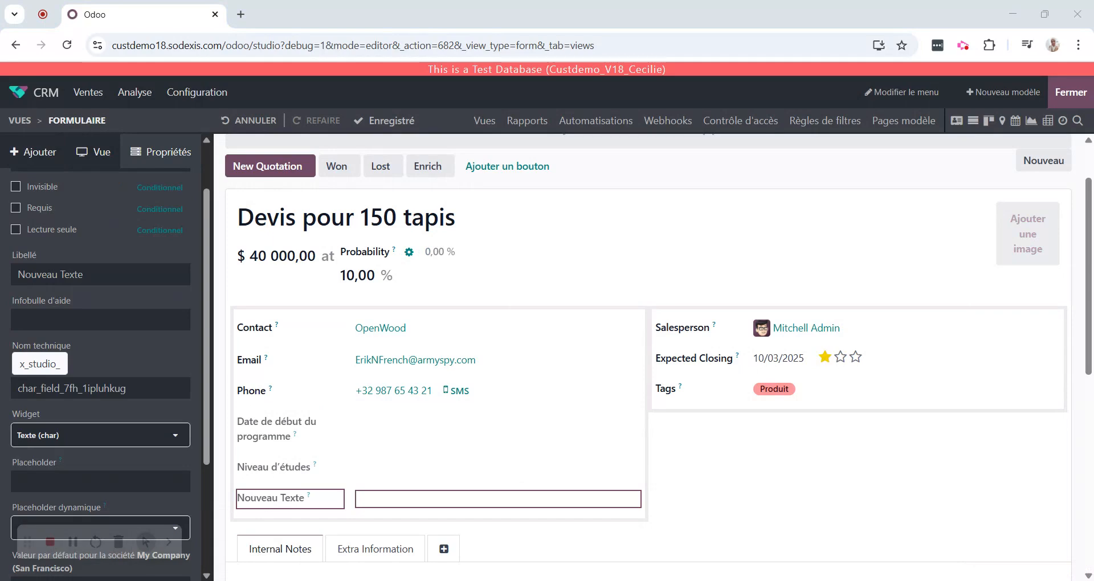
pyautogui.tripleClick(55, 275)
pyautogui.write('Numéro étudiant')
pyautogui.click(494, 276)
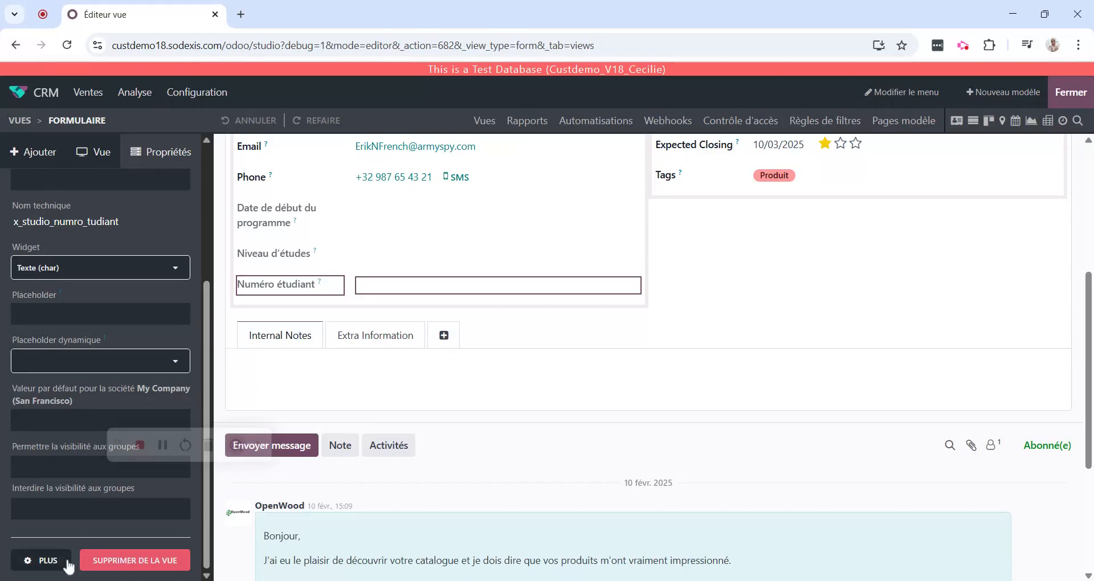
# Step: Remove the web form blacklisting from the Numéro étudiant field's advanced properties, save, and return to the form editor
pyautogui.click(57, 560)
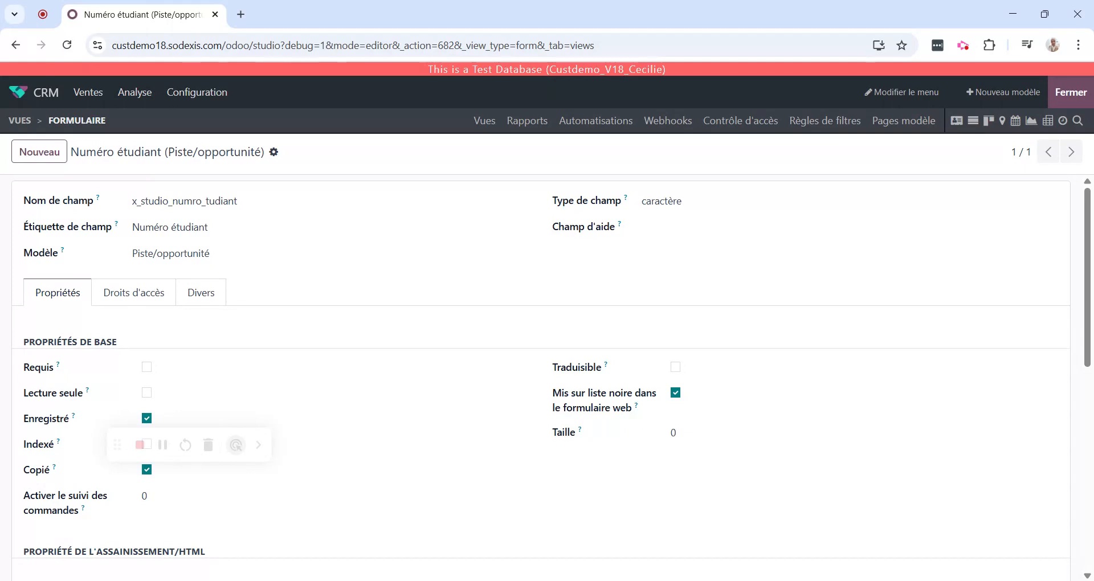
pyautogui.click(676, 393)
pyautogui.click(297, 152)
pyautogui.click(87, 127)
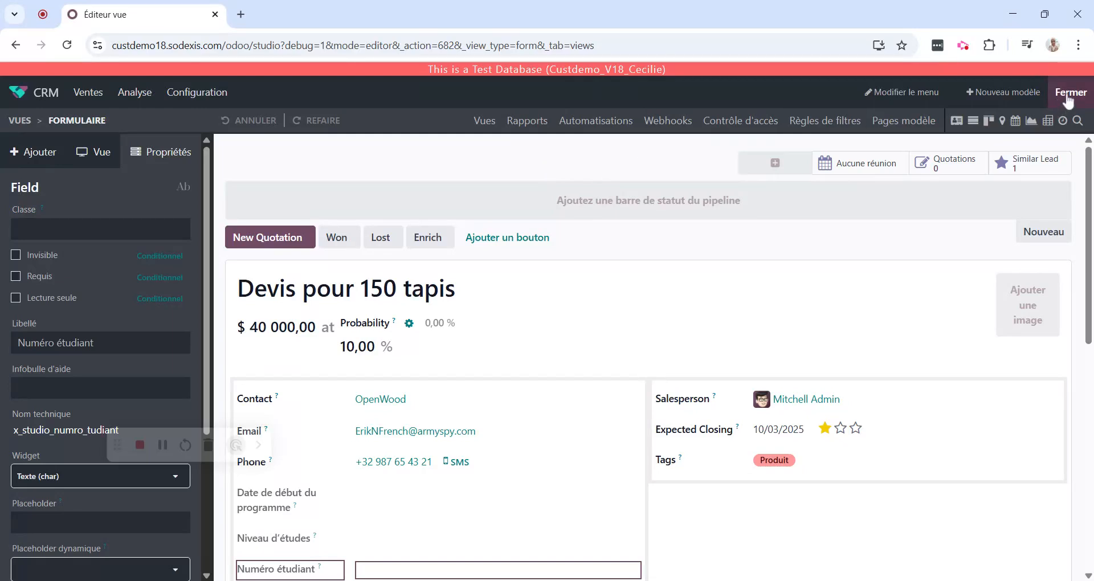
# Step: Close Studio, switch to the Site Web app and open its Contact us page for editing
pyautogui.click(1067, 100)
pyautogui.click(16, 95)
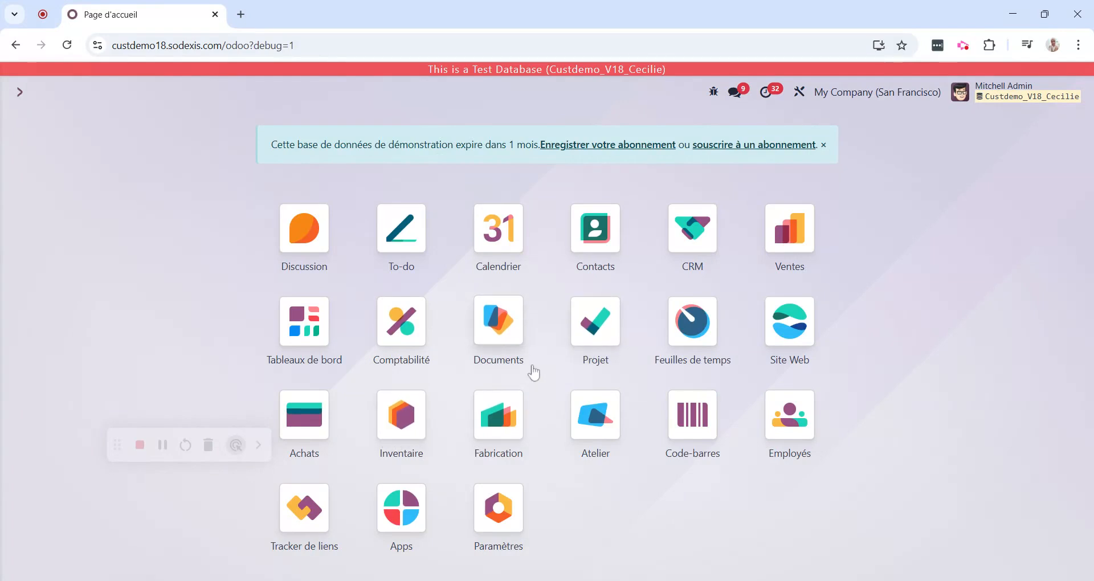
pyautogui.click(785, 337)
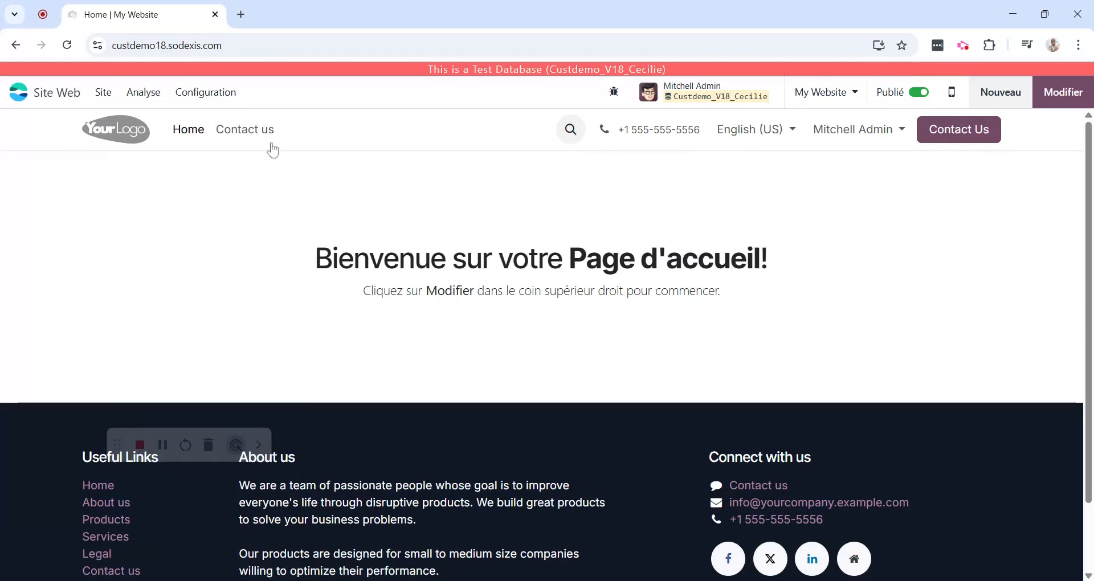
pyautogui.click(245, 130)
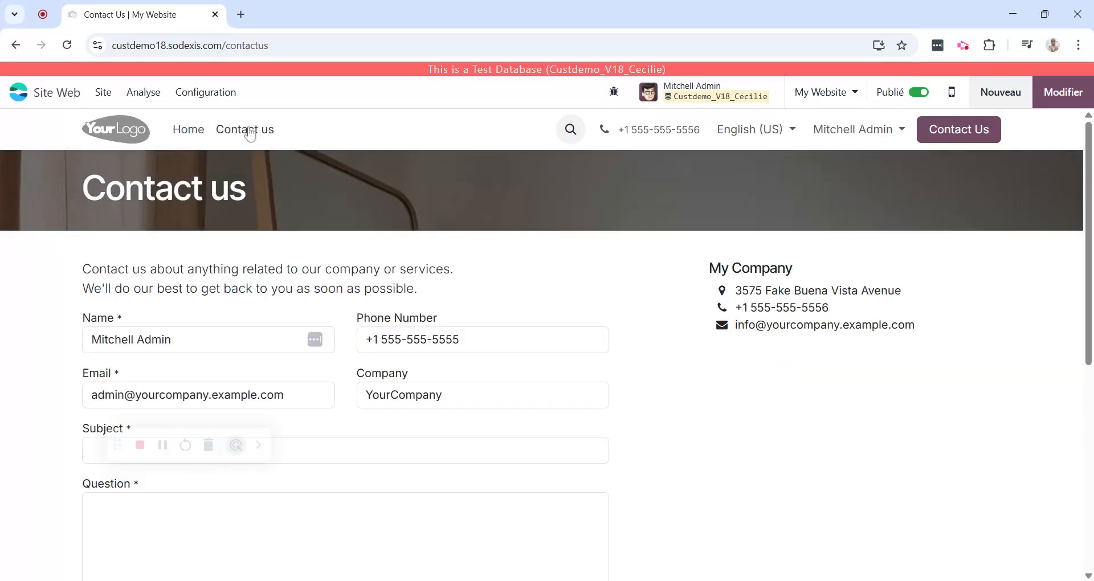
pyautogui.click(1063, 93)
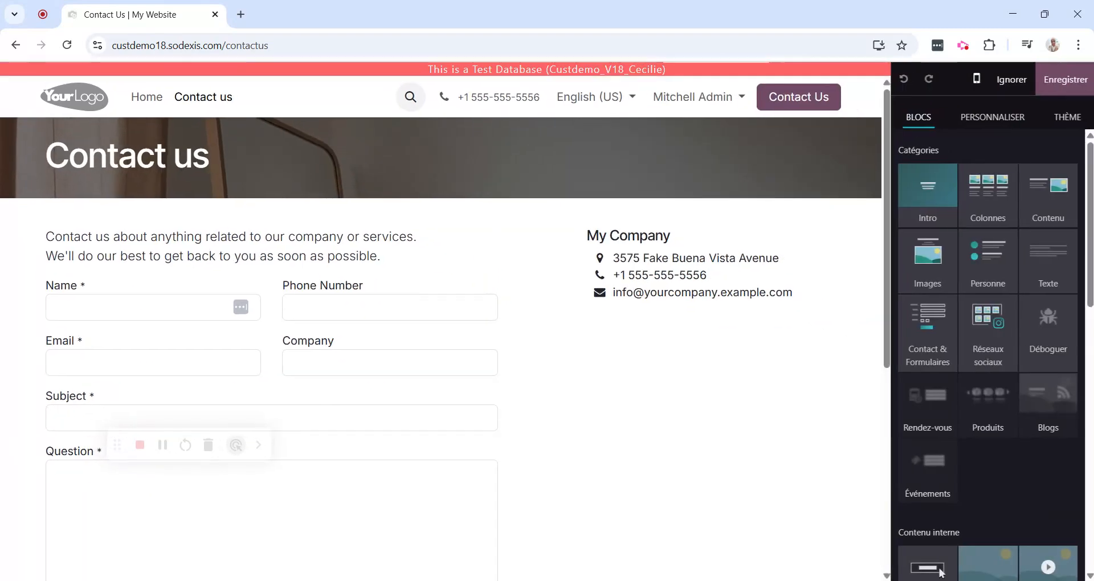
# Step: Set the contact form's action to Create an Opportunity
pyautogui.scroll(-2, 441, 328)
pyautogui.click(464, 494)
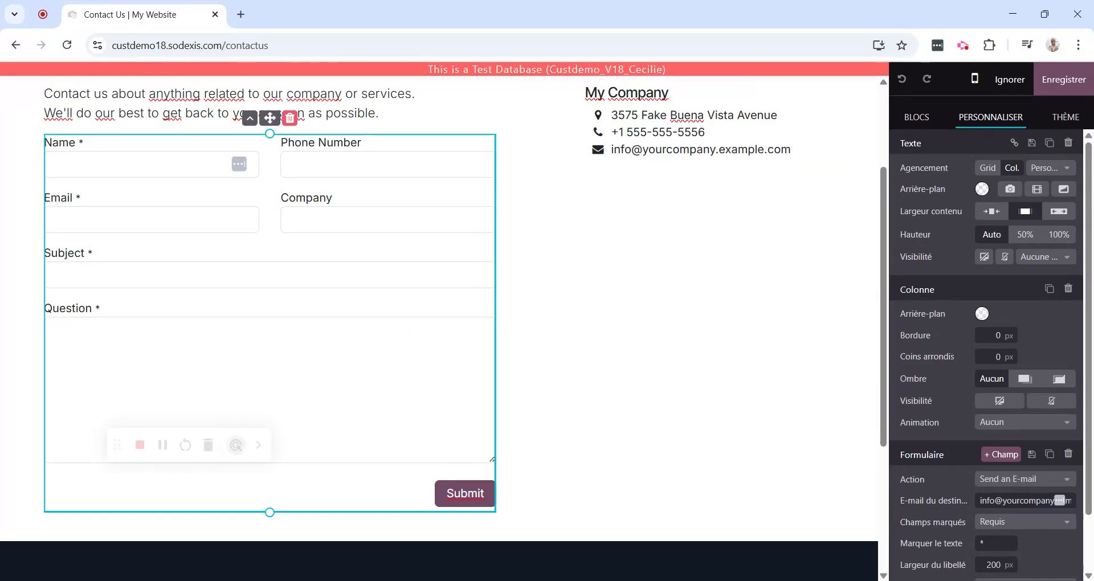
pyautogui.scroll(-1, 1000, 410)
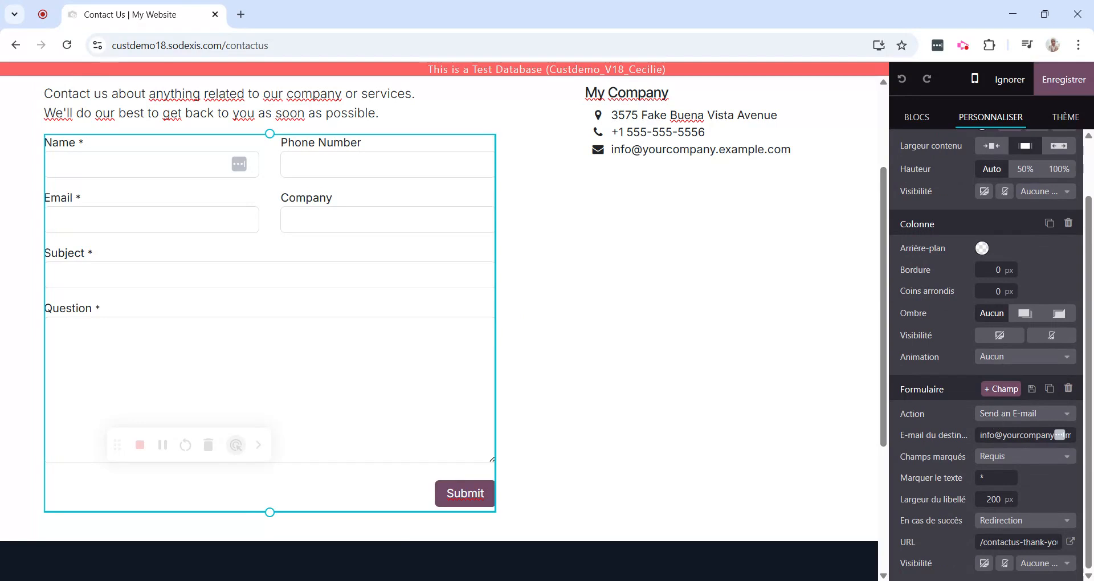
pyautogui.click(1006, 415)
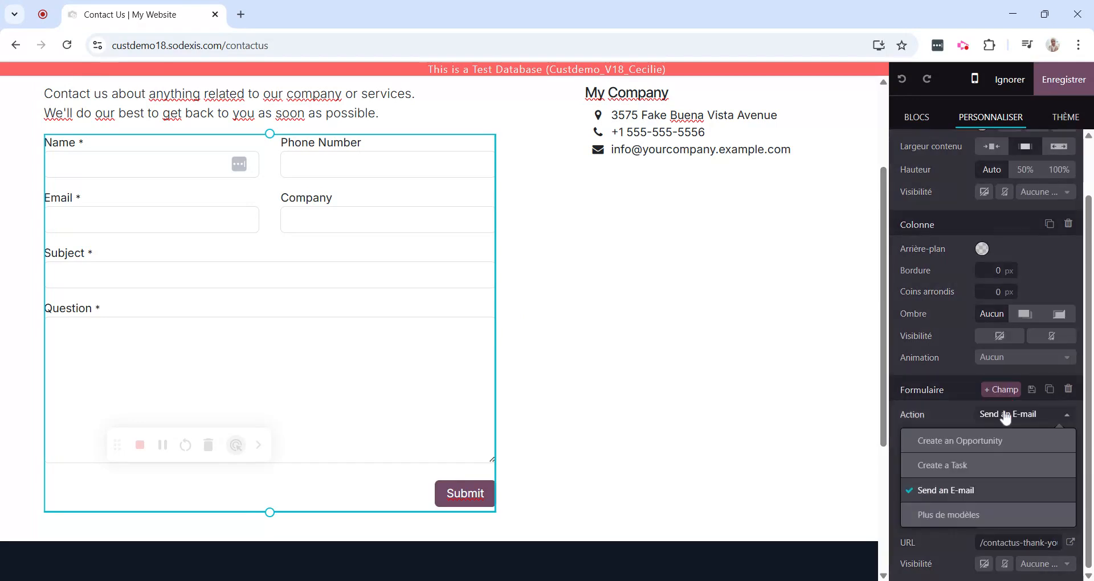
pyautogui.click(989, 441)
pyautogui.click(709, 251)
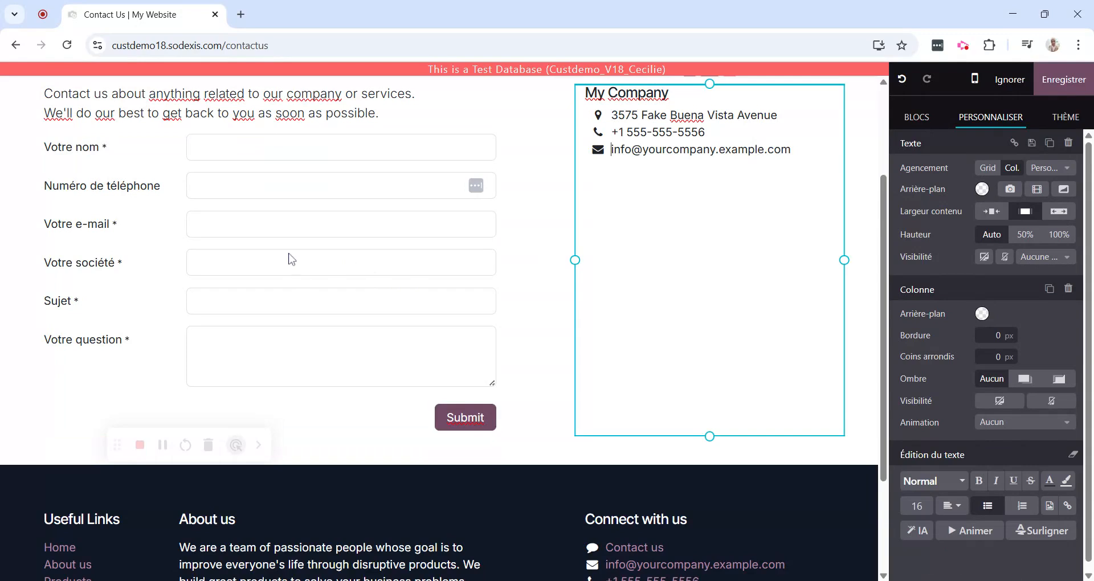
# Step: Add a new field to the contact form directly after the Votre e-mail field
pyautogui.click(266, 232)
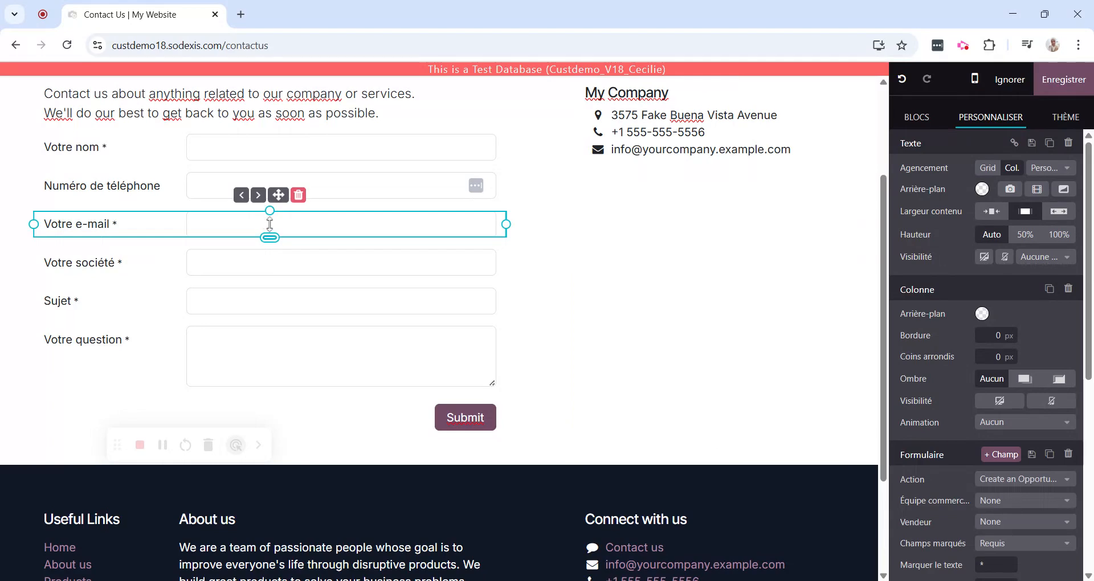
pyautogui.scroll(-6, 965, 359)
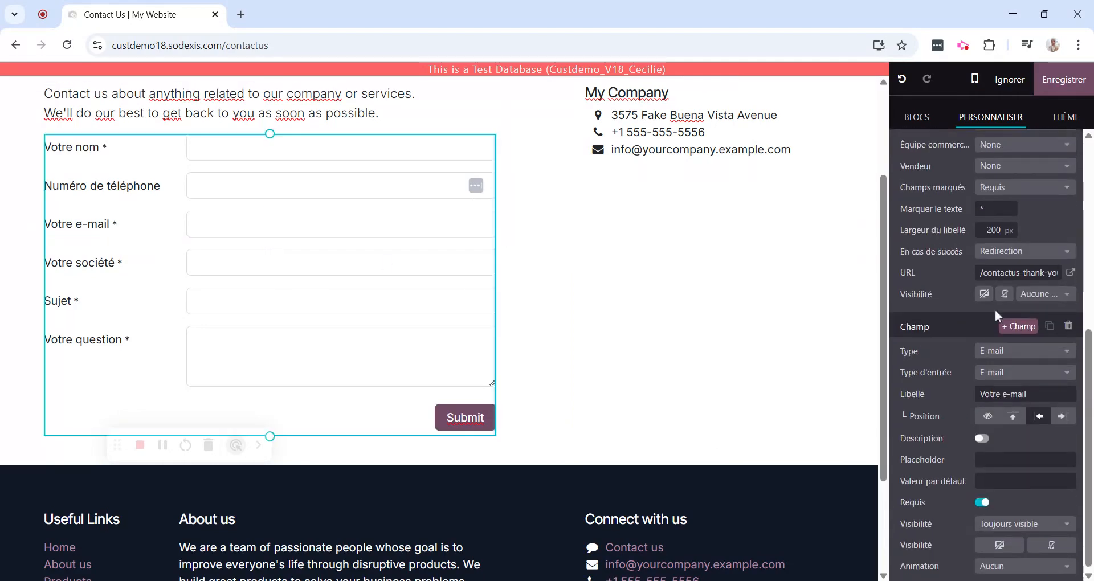
pyautogui.click(1023, 328)
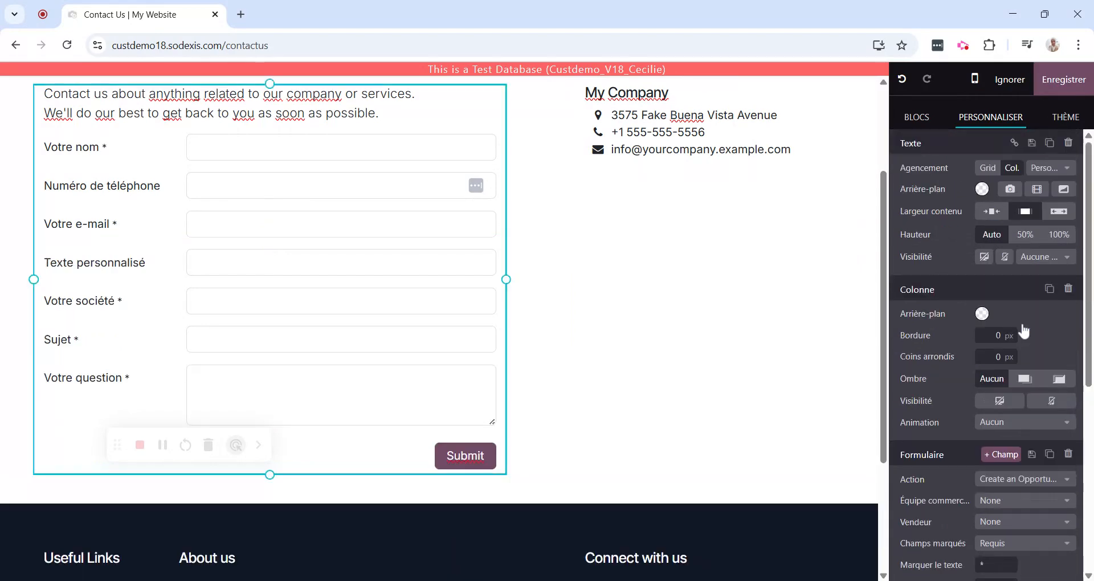
# Step: Set the new form field's type to the existing Niveau d'études field and its selection type to Liste déroulante
pyautogui.scroll(-5, 952, 411)
pyautogui.click(999, 372)
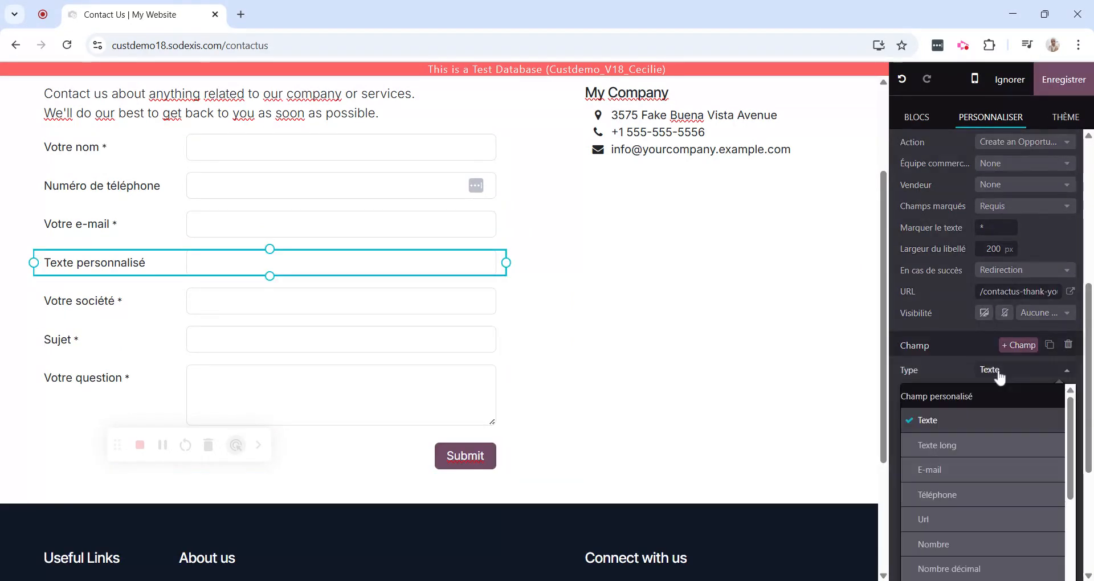
pyautogui.scroll(-5, 1000, 376)
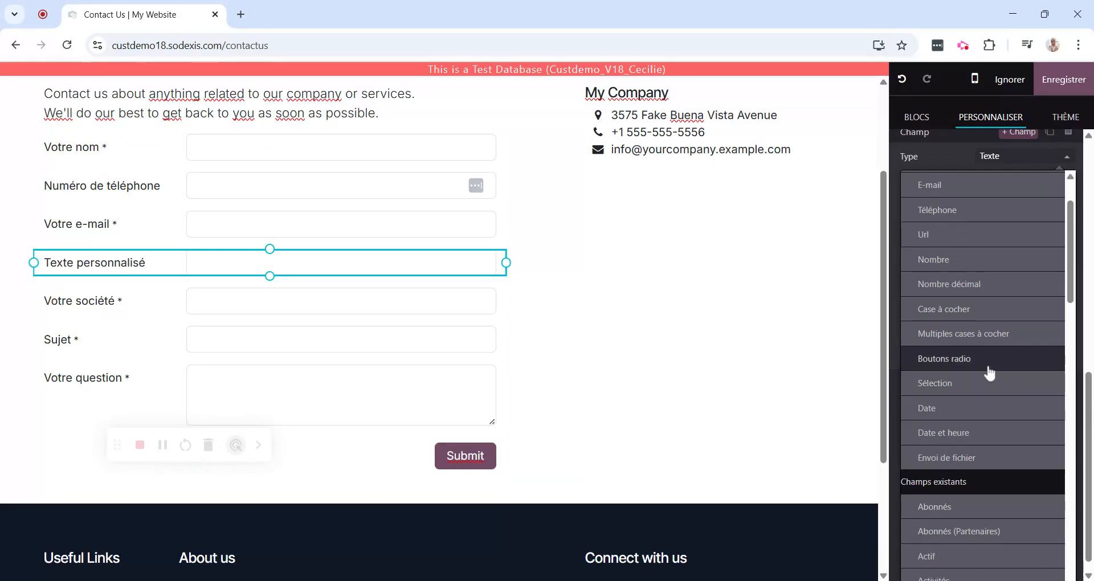
pyautogui.scroll(-5, 981, 393)
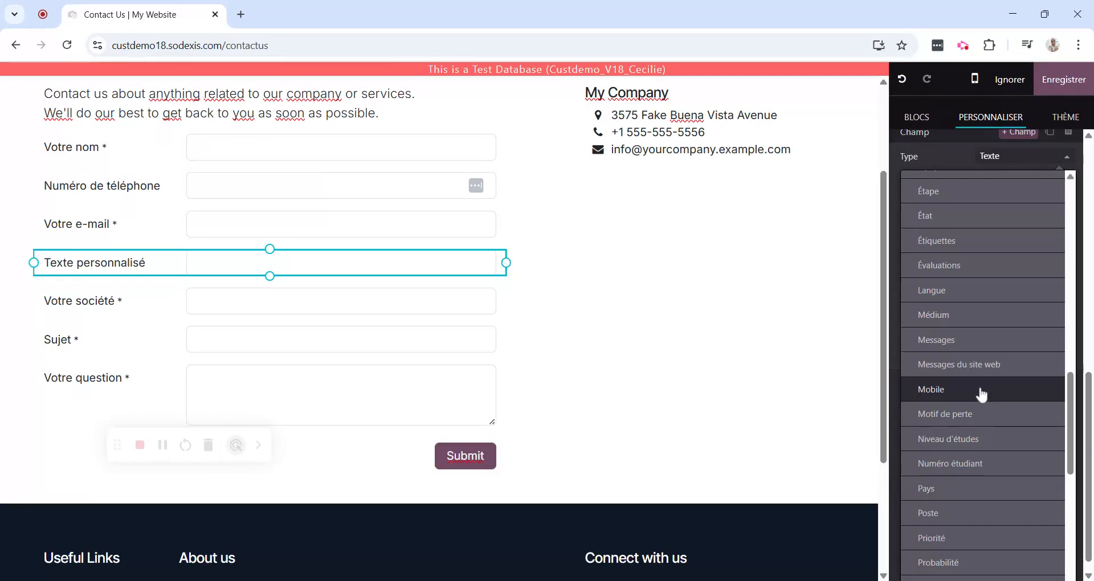
pyautogui.click(975, 444)
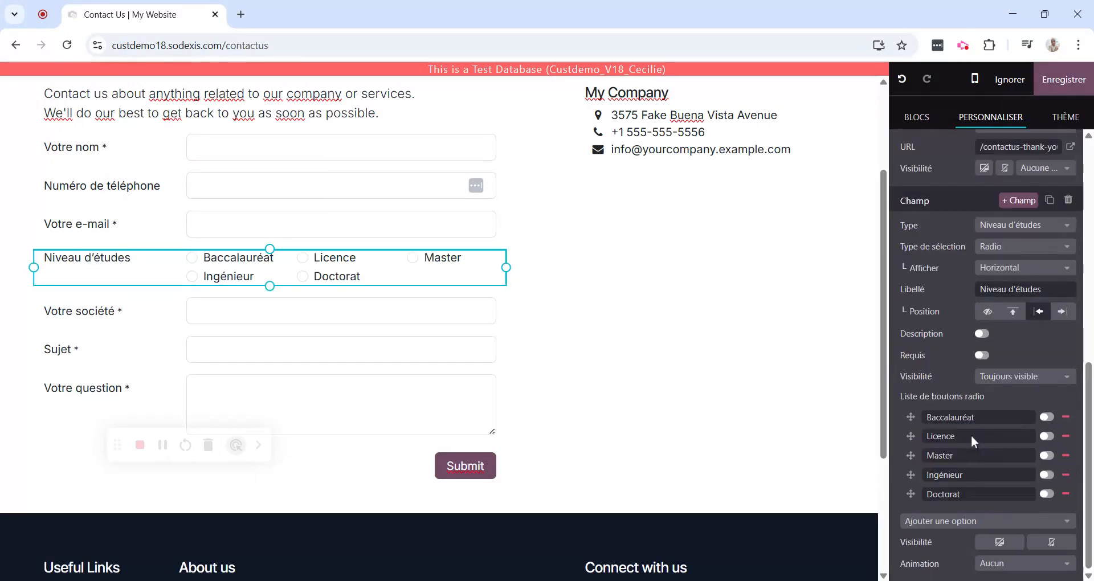
pyautogui.click(1003, 246)
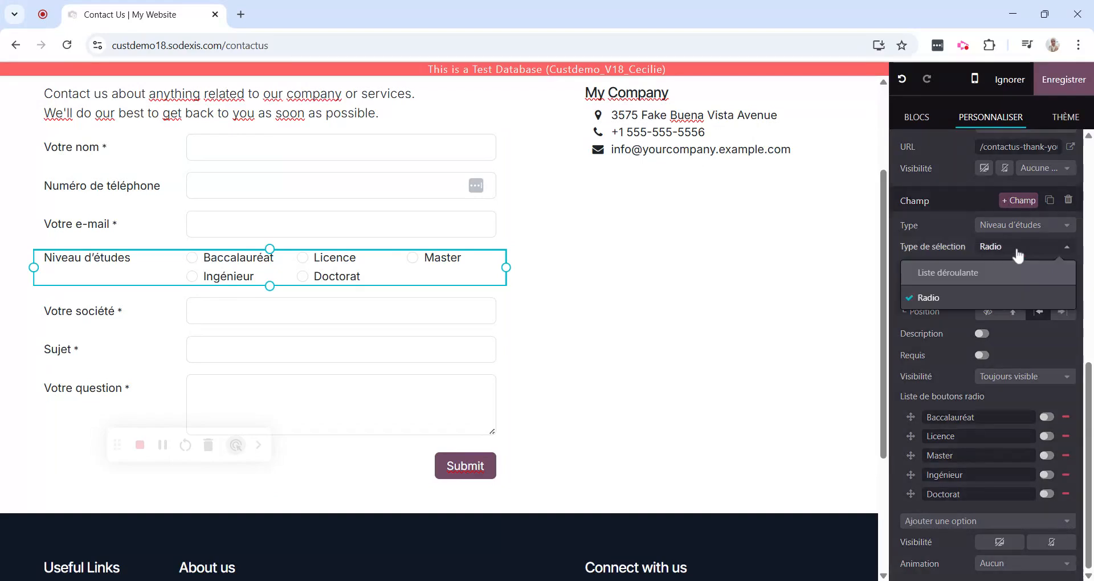
pyautogui.click(962, 279)
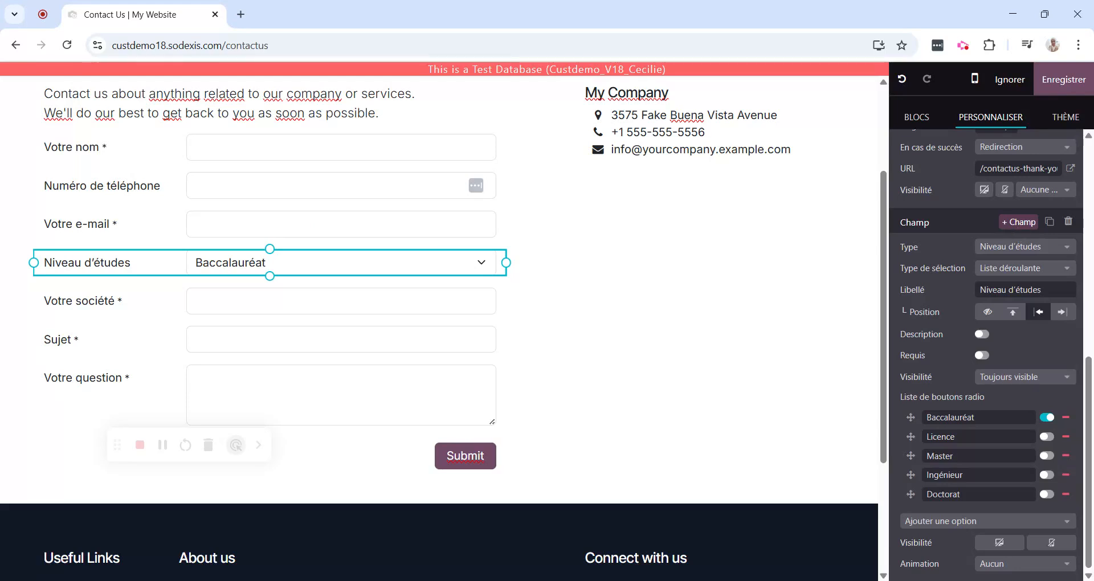
# Step: Add two more form fields below Niveau d'études, using the existing fields Numéro étudiant and Date de début du programme
pyautogui.click(1019, 222)
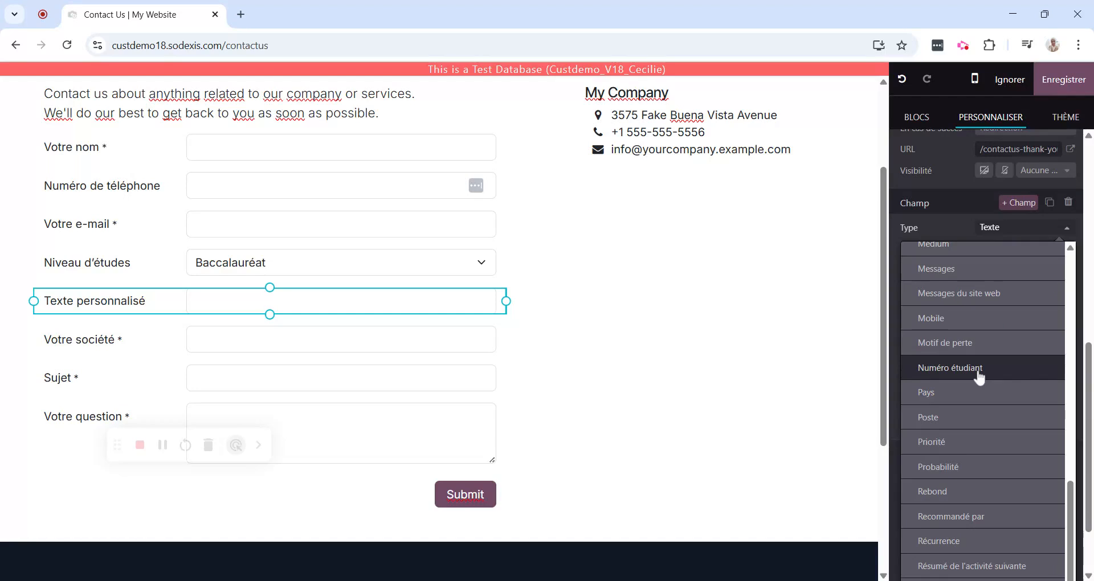
pyautogui.click(979, 369)
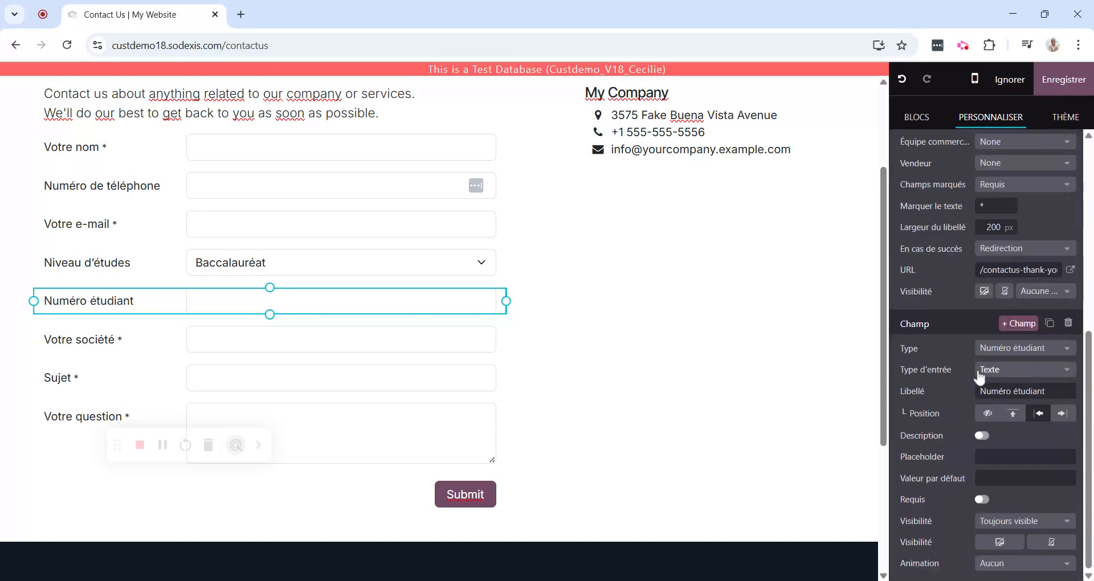
pyautogui.click(1019, 323)
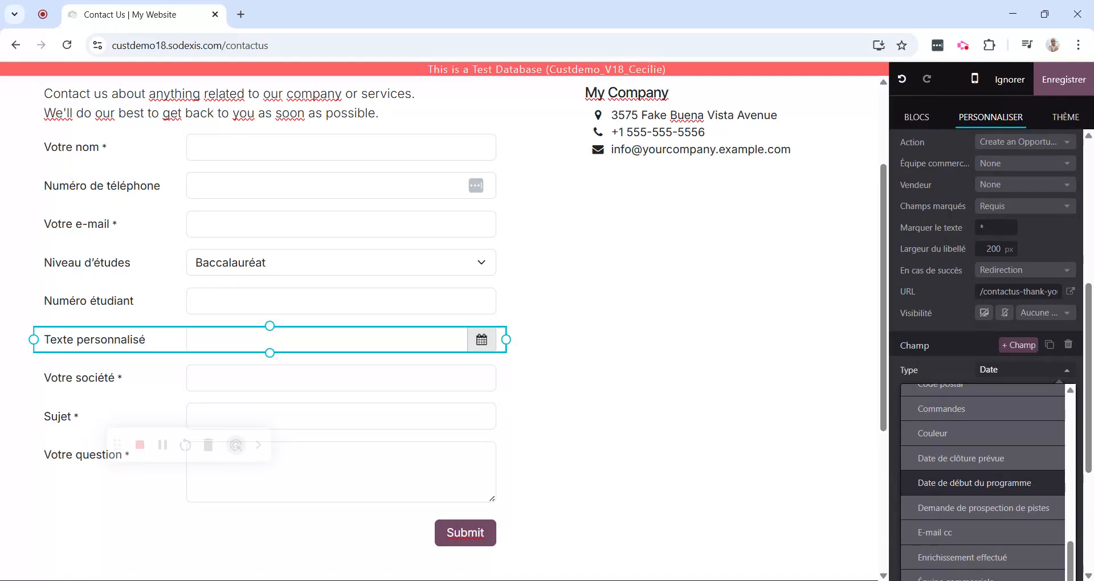
pyautogui.click(974, 482)
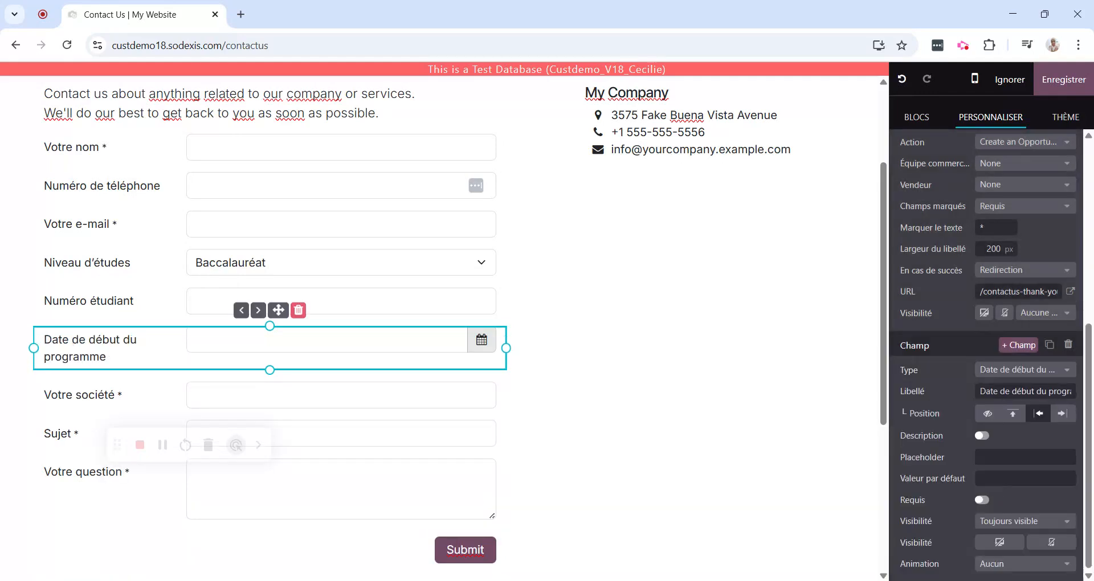
pyautogui.click(765, 149)
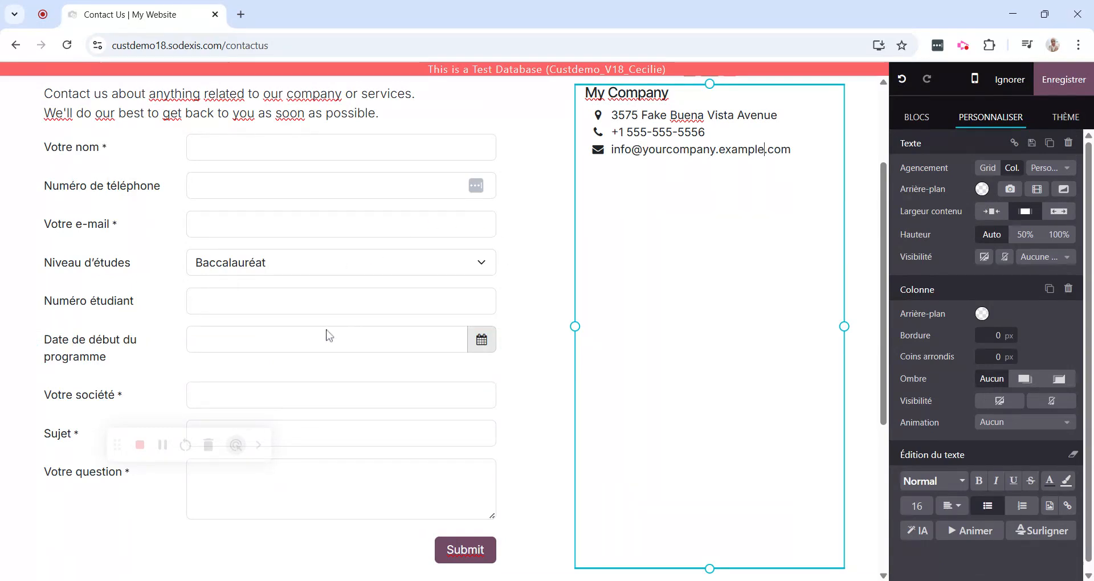
# Step: Move the Date de début du programme field directly above Numéro étudiant and save the page
pyautogui.click(242, 344)
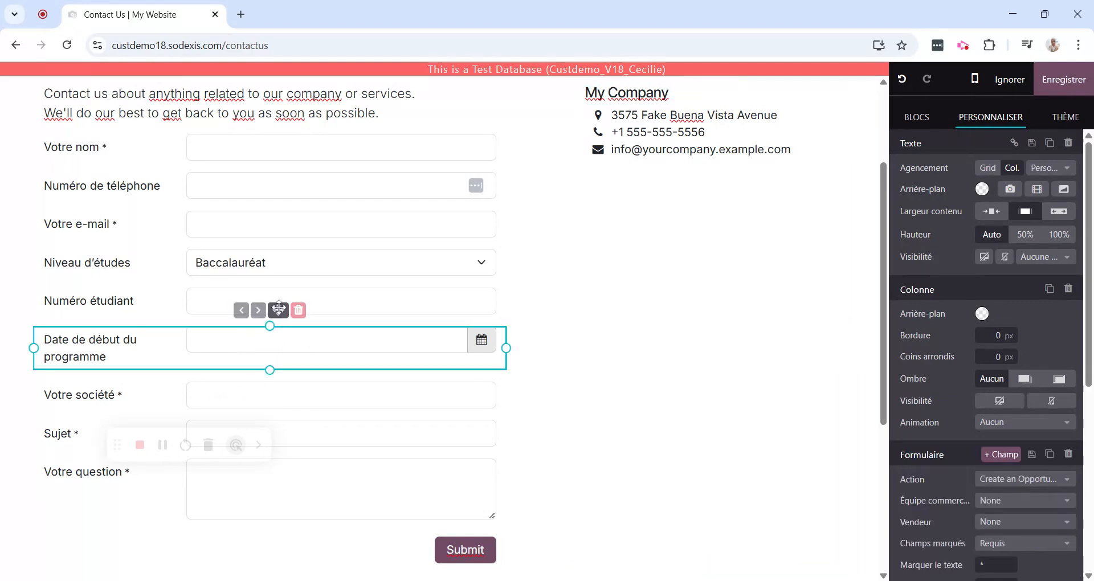
pyautogui.moveTo(278, 310); pyautogui.dragTo(278, 277)
pyautogui.click(613, 150)
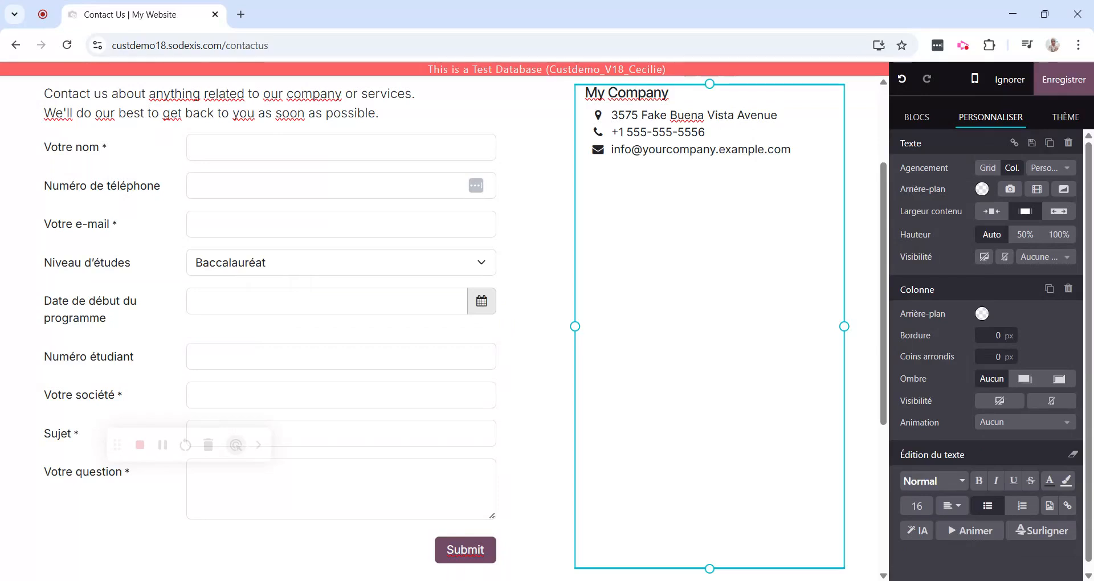
pyautogui.click(1077, 83)
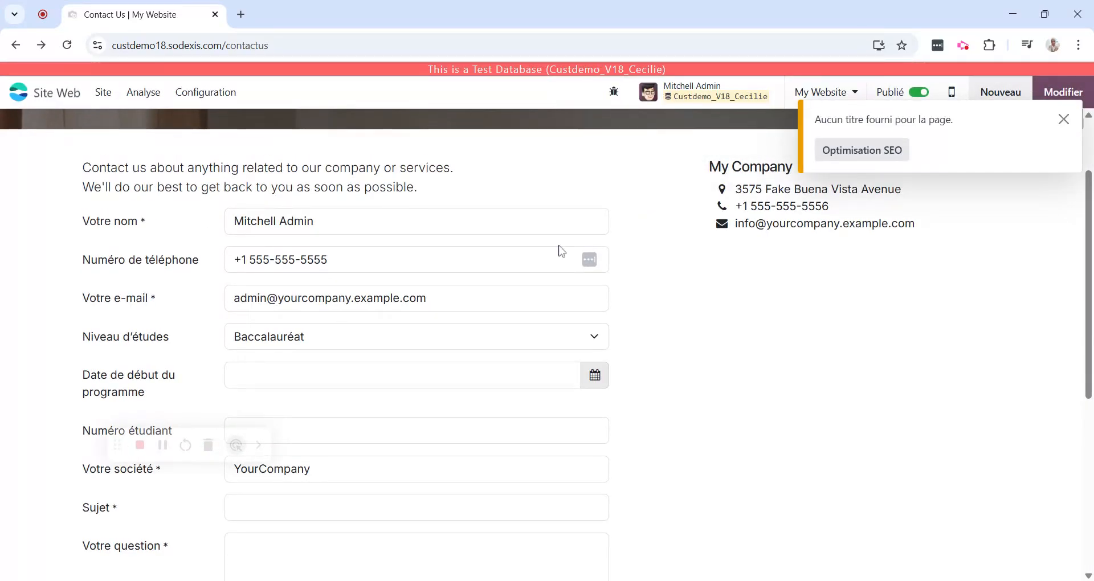
# Step: Fill in the contact form's name, e-mail and student number, with Ingénieur as Niveau d'études and 04/01/2025 as the programme start date
pyautogui.press('Tab')
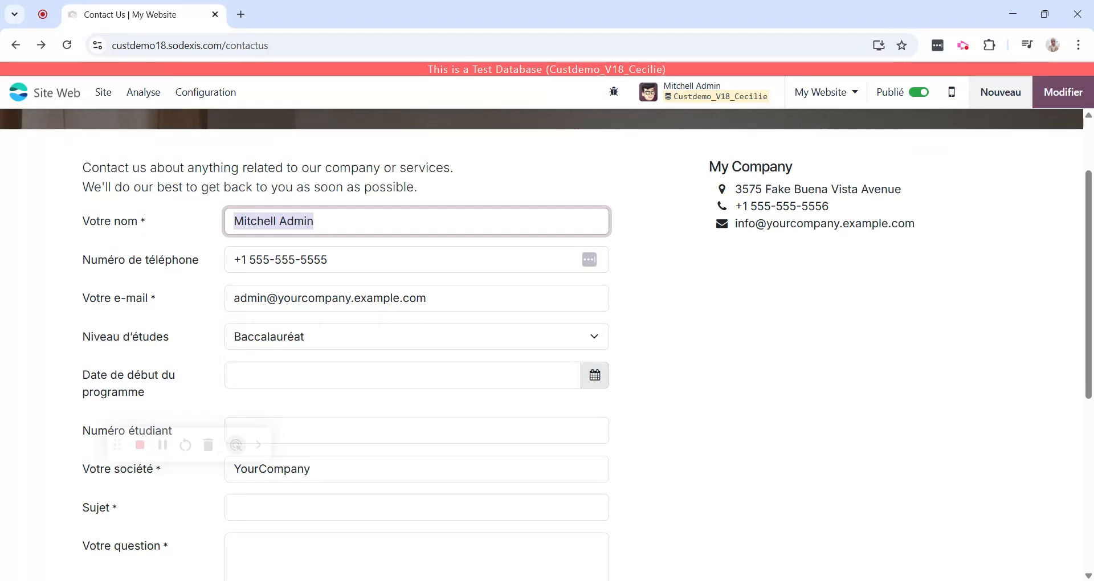
pyautogui.write('O')
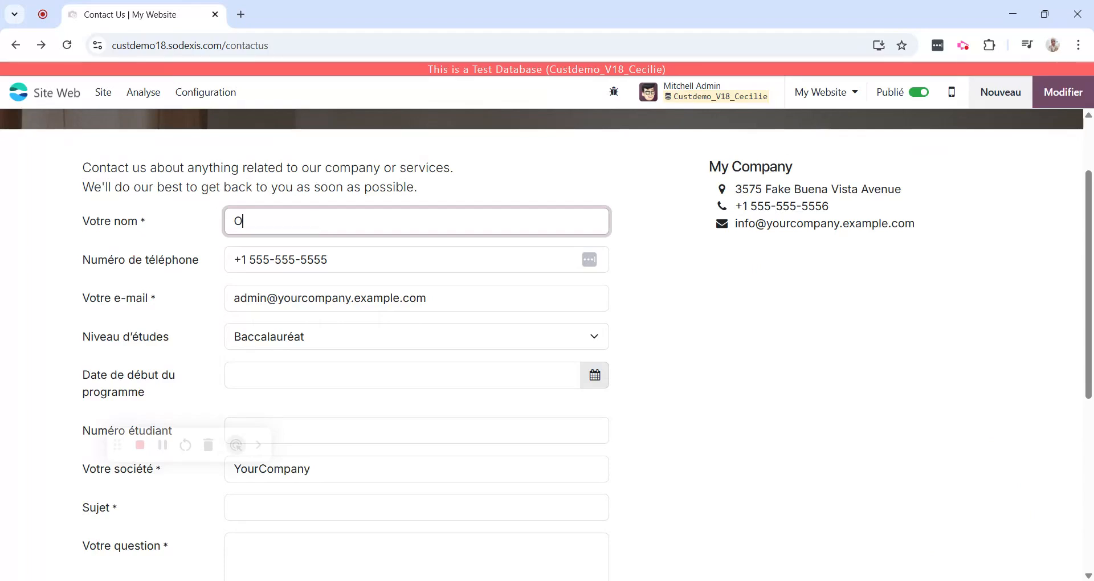
pyautogui.write('umaim')
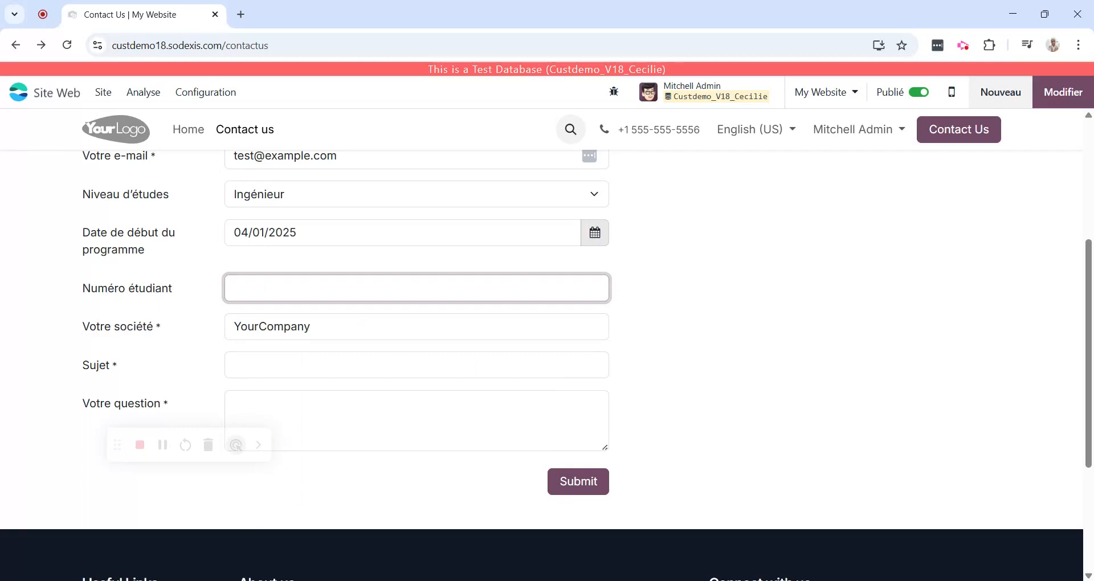
pyautogui.write('5225')
# Step: Enter "Nouvel étudiant" as the subject and "test question" as the question, and submit the contact form
pyautogui.scroll(-3, 547, 365)
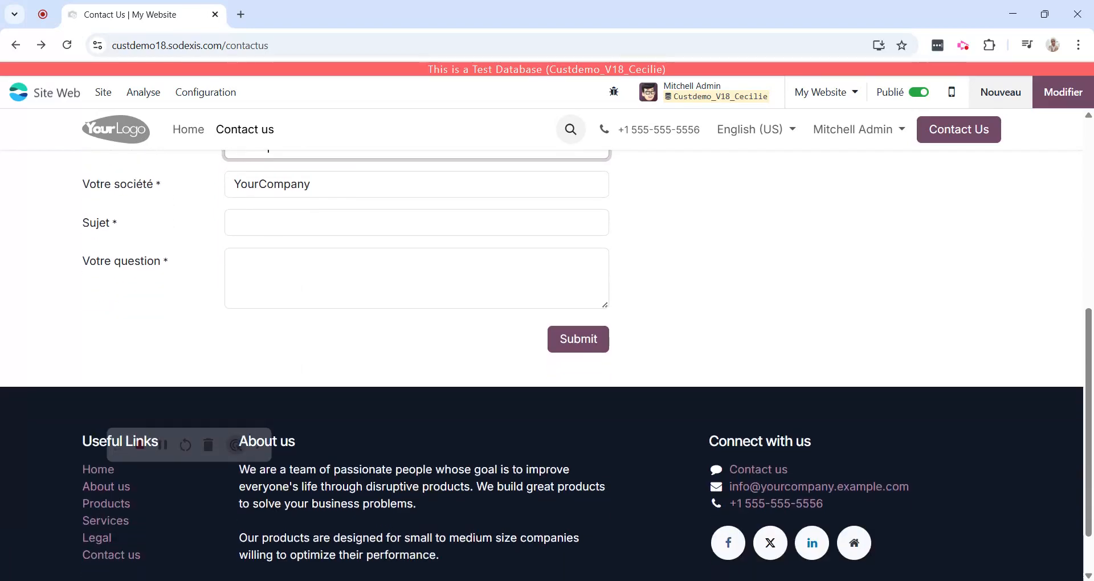
pyautogui.click(364, 223)
pyautogui.write('Nouvel étudiant')
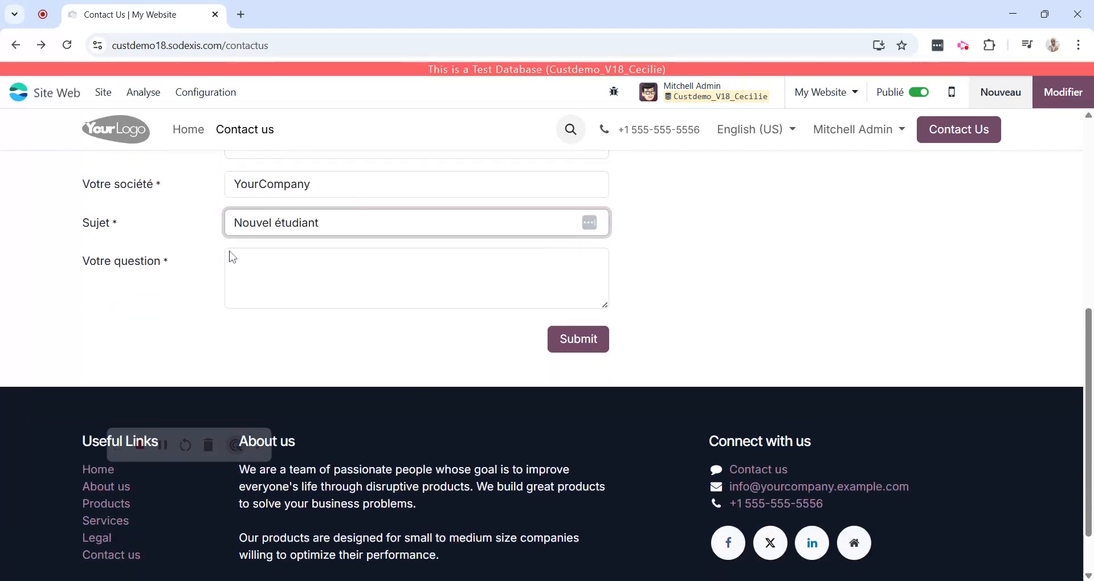
pyautogui.click(296, 261)
pyautogui.write('test questio')
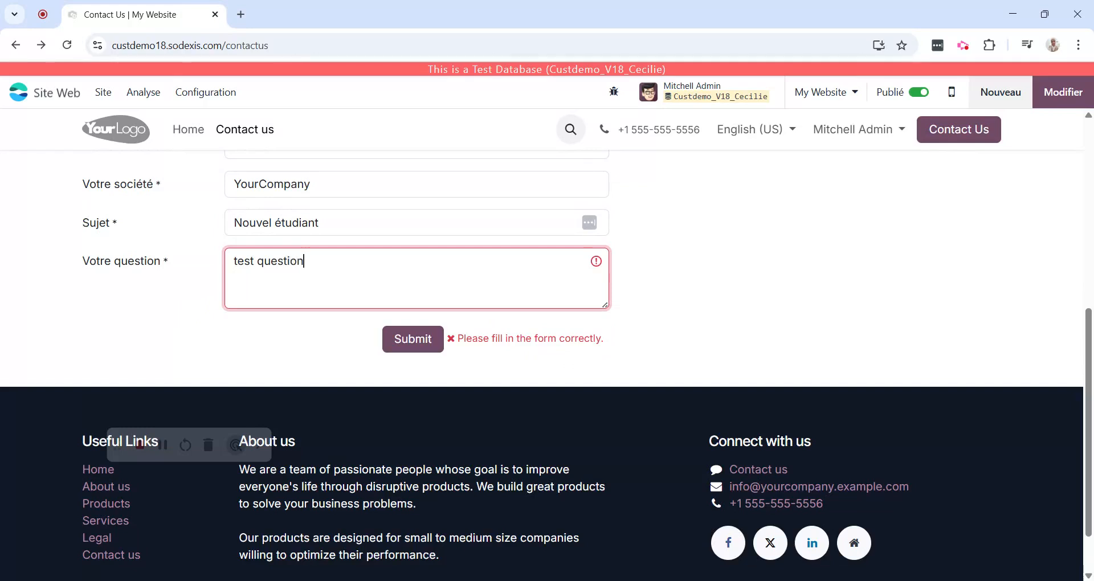
pyautogui.write('n')
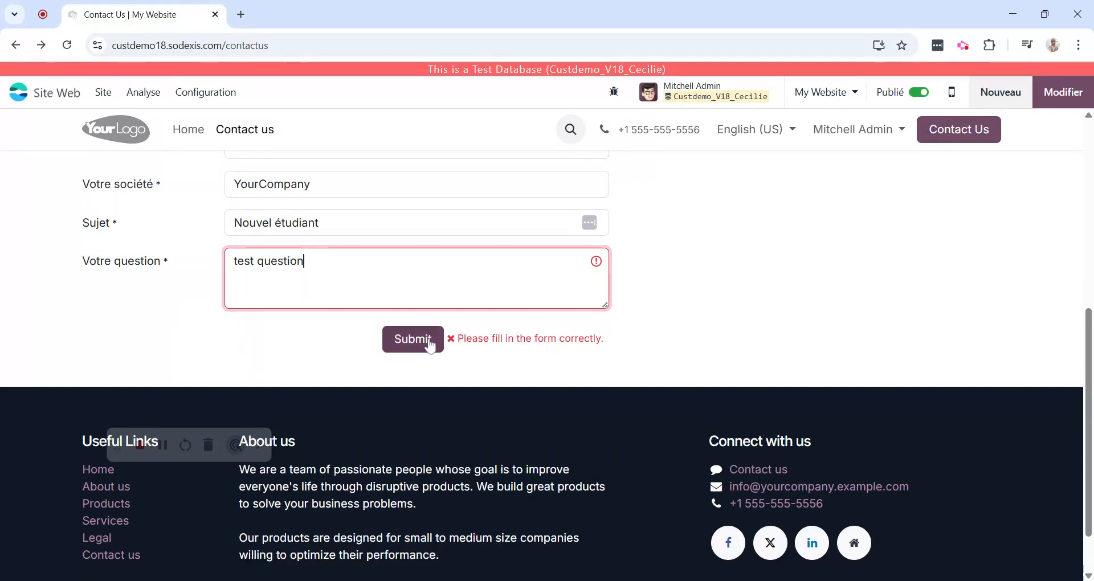
pyautogui.click(420, 341)
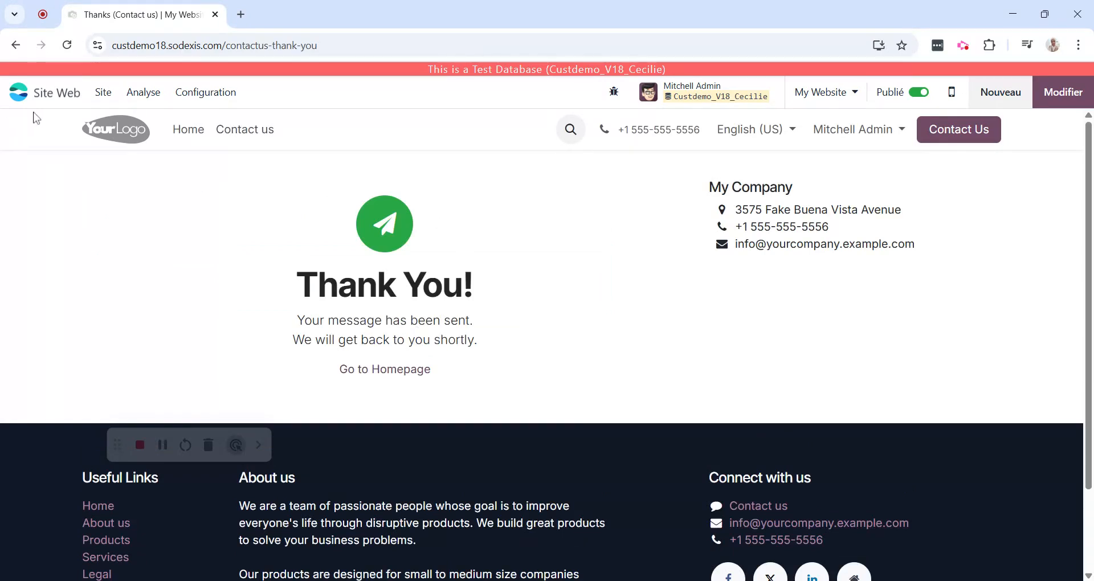
# Step: Switch to the CRM app, remove the Mon pipeline filter and open the Nouvel étudiant opportunity
pyautogui.click(19, 93)
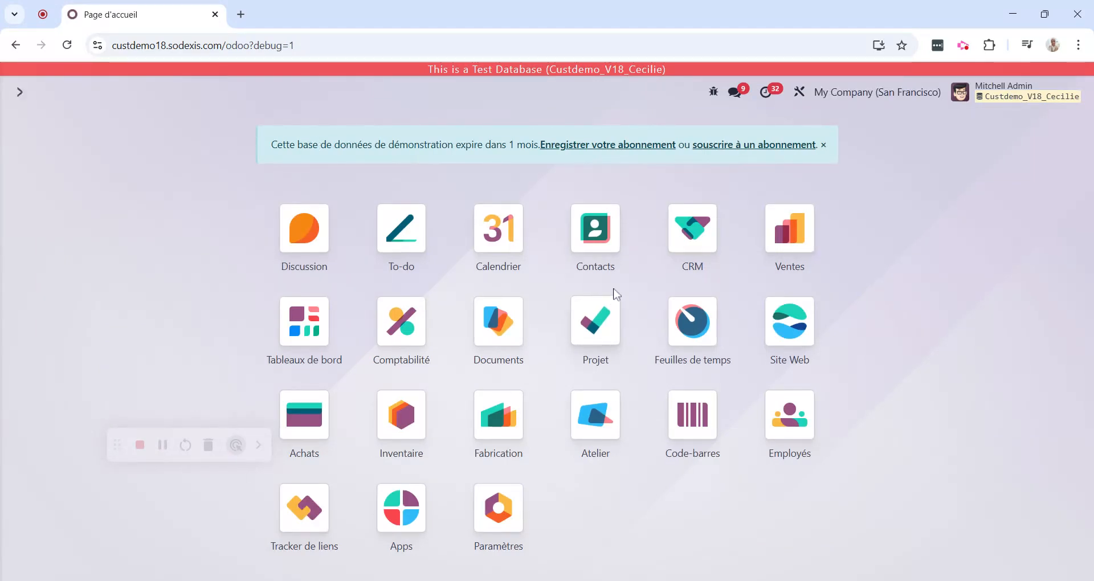
pyautogui.click(690, 233)
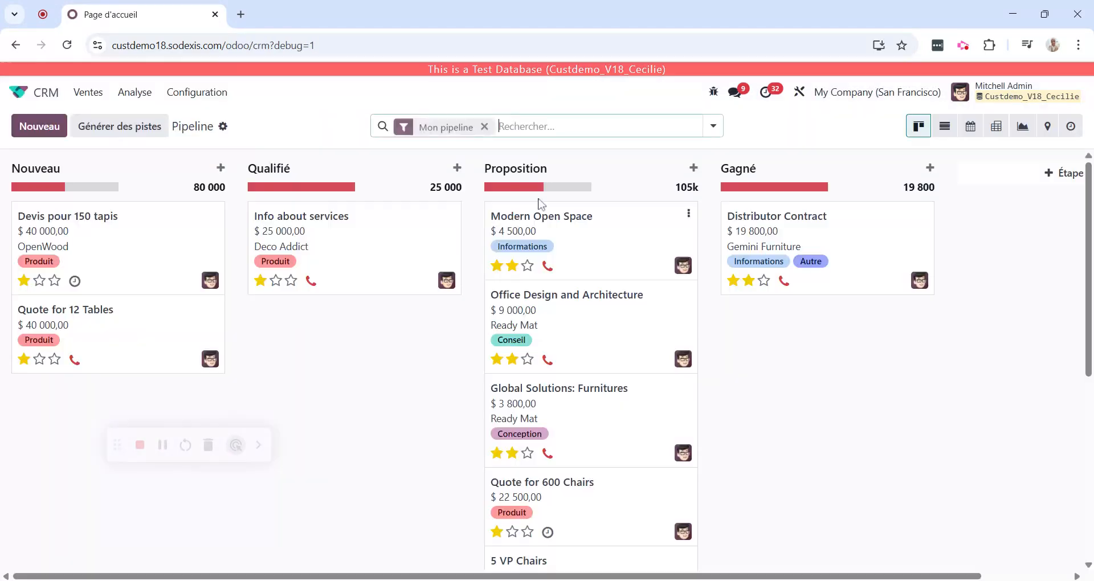
pyautogui.click(483, 125)
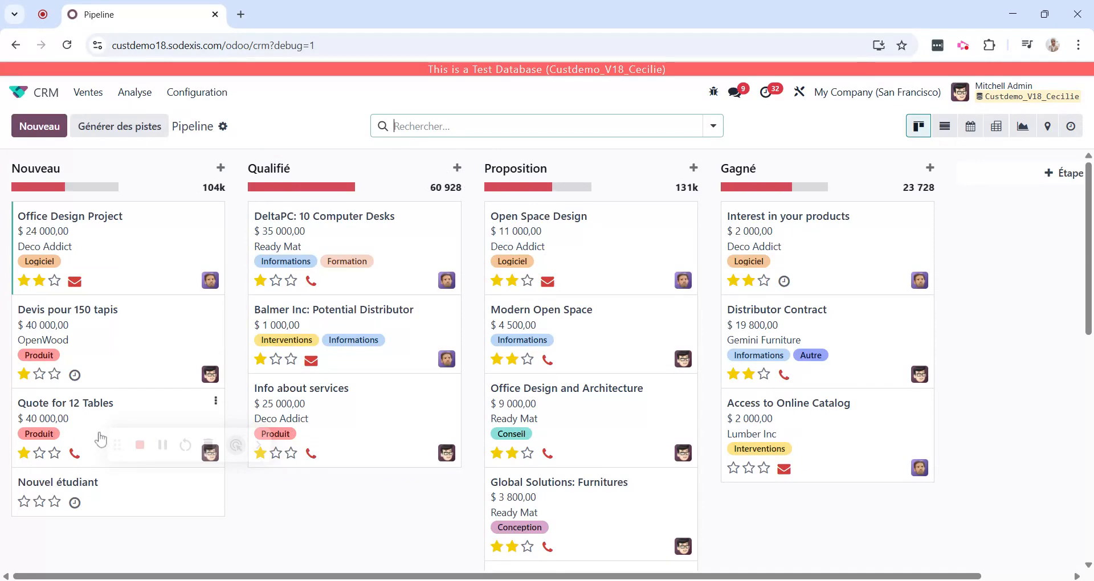
pyautogui.click(141, 498)
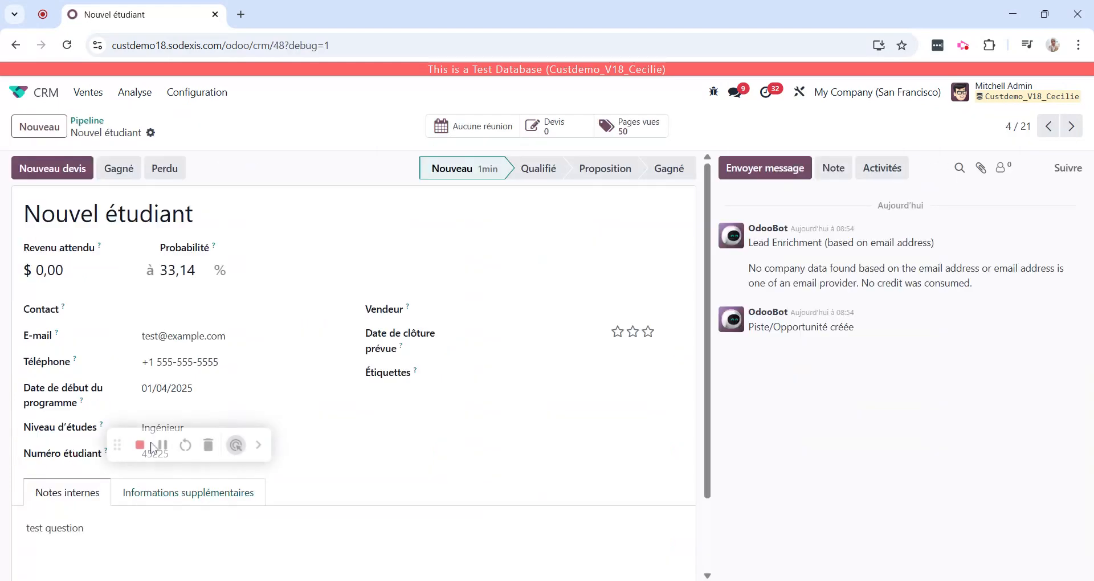